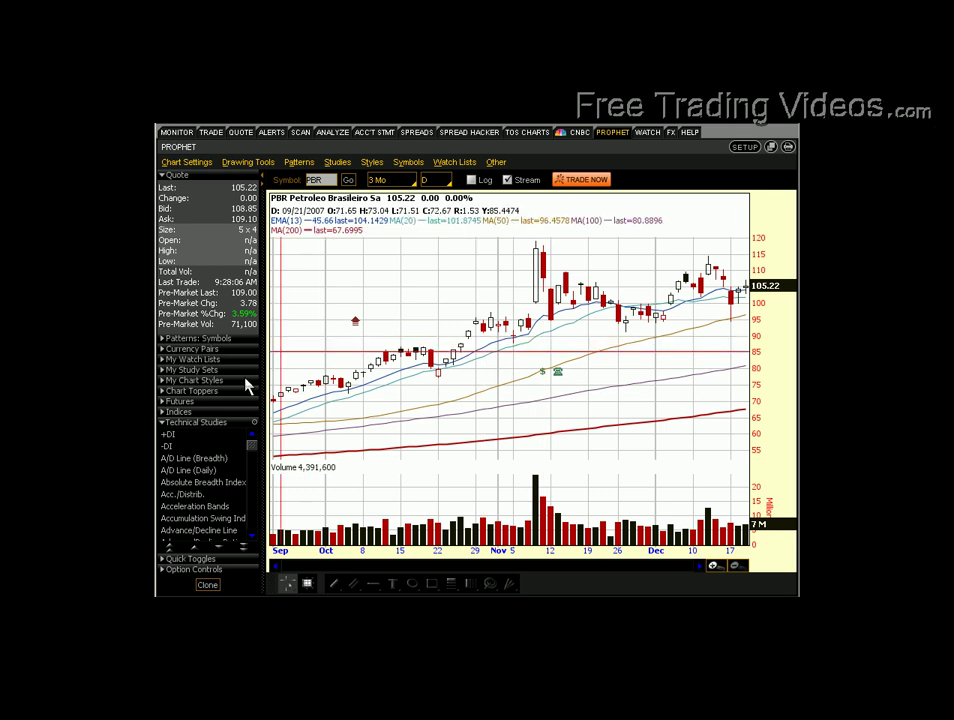
# Bring up the PBR chart's right-click options menu and the chart settings choices.
pyautogui.scroll(-10, 254, 448)
pyautogui.scroll(10, 254, 450)
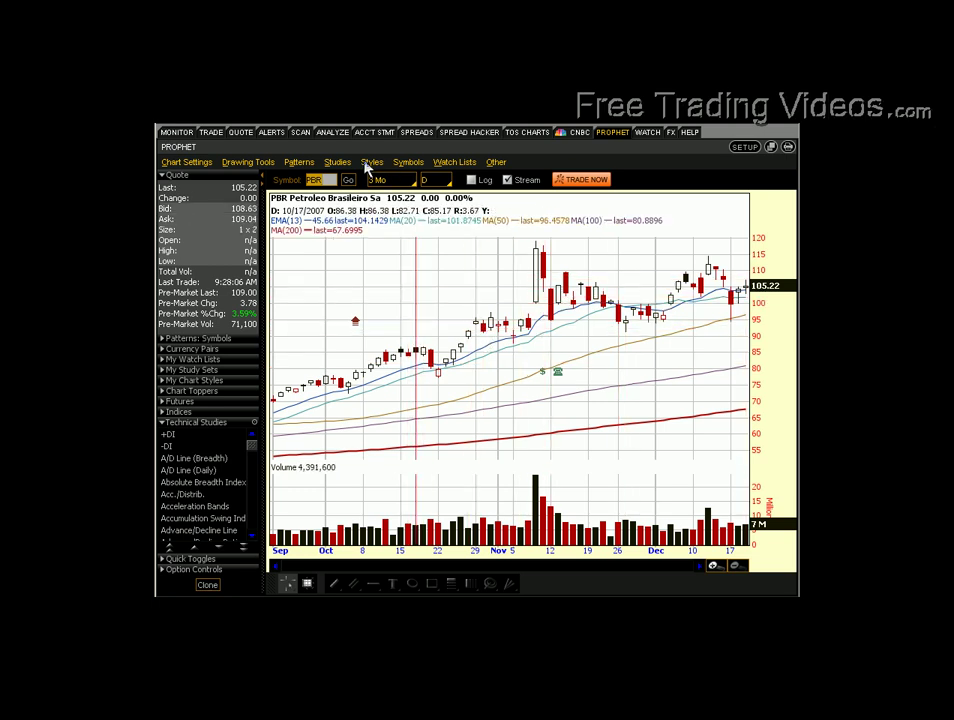
pyautogui.rightClick(381, 268)
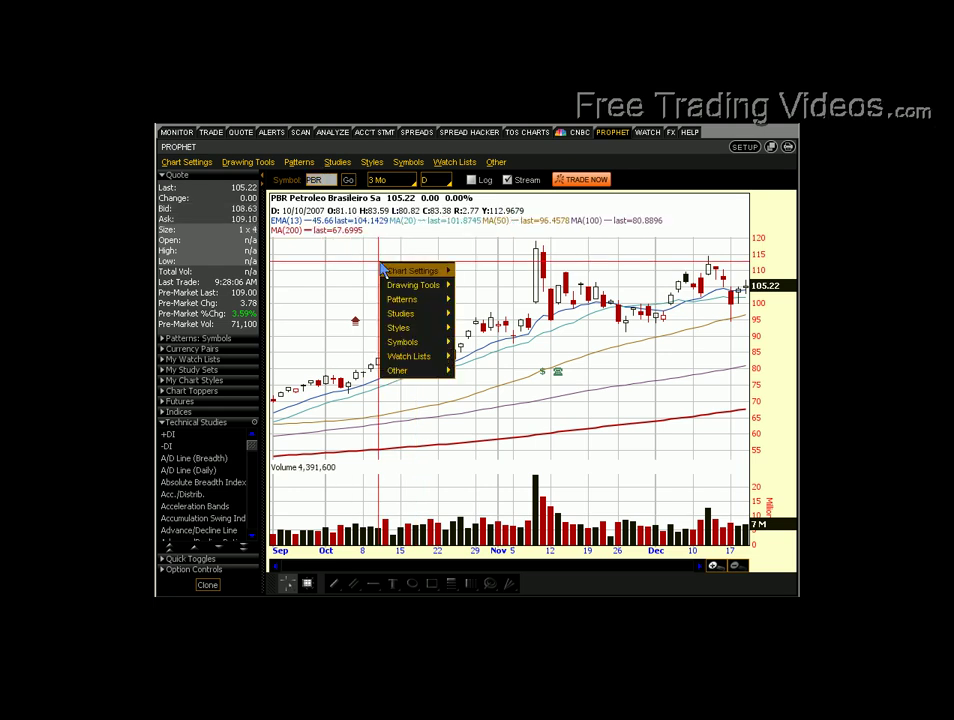
pyautogui.moveTo(398, 272)
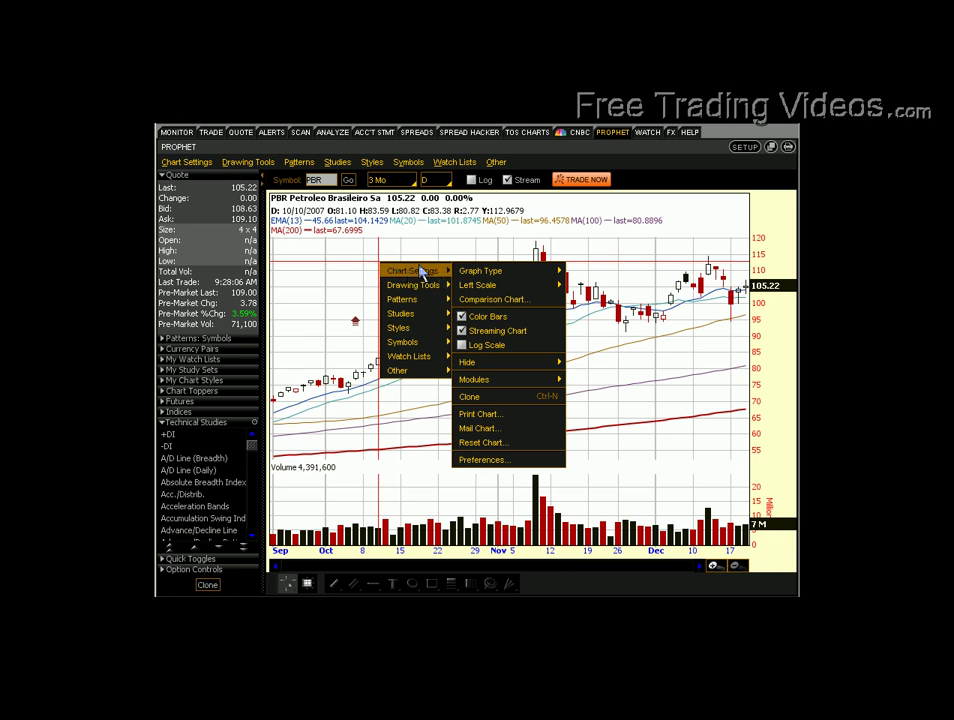
pyautogui.click(330, 243)
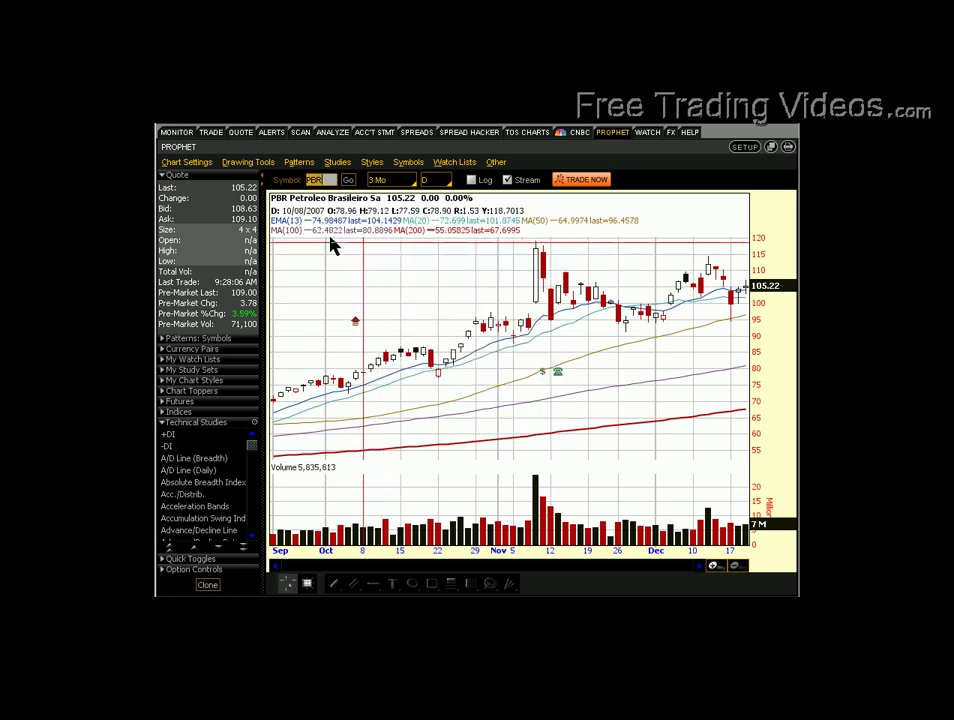
pyautogui.click(189, 164)
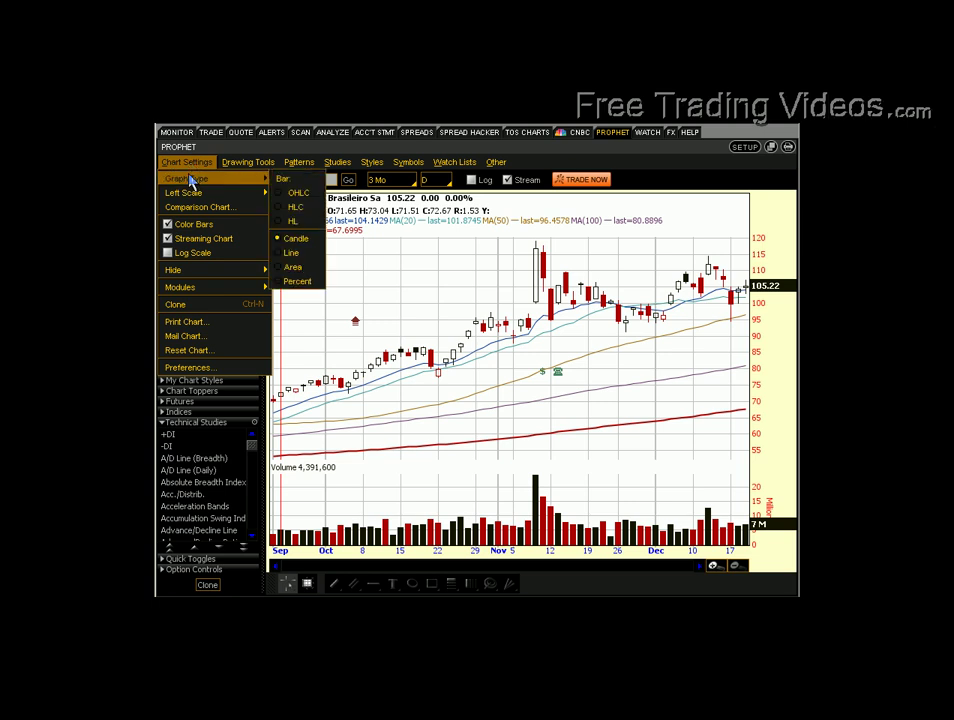
# Keep the PBR chart drawn as candlesticks through Chart Settings > Graph Type.
pyautogui.rightClick(411, 271)
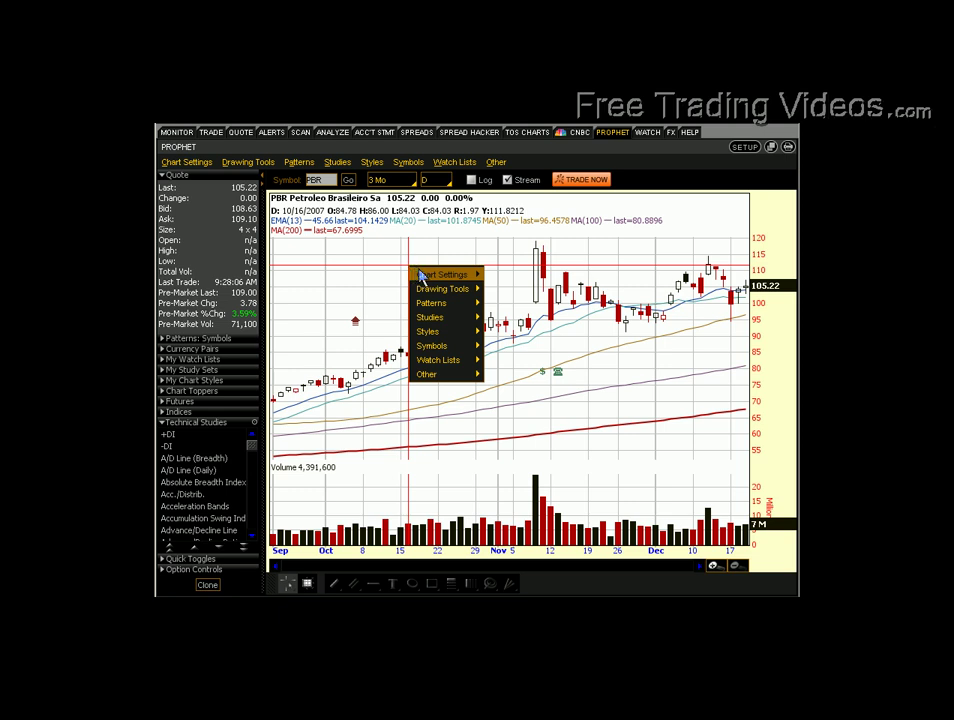
pyautogui.moveTo(437, 274)
pyautogui.moveTo(513, 280)
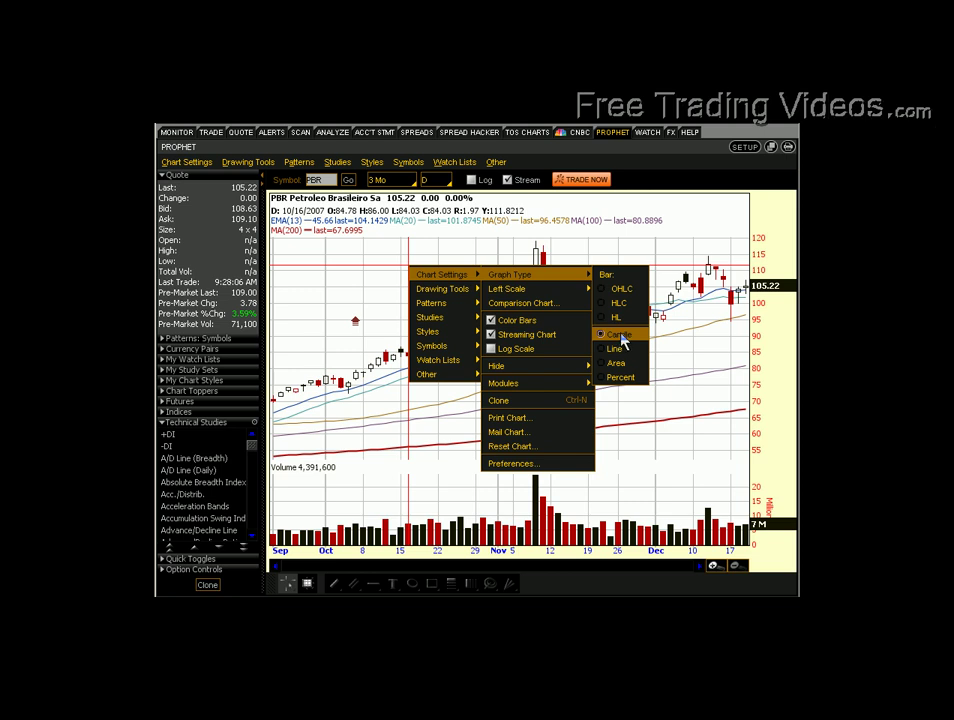
pyautogui.click(673, 347)
# Reopen the chart options menu with Chart Settings > Preferences in reach.
pyautogui.rightClick(393, 276)
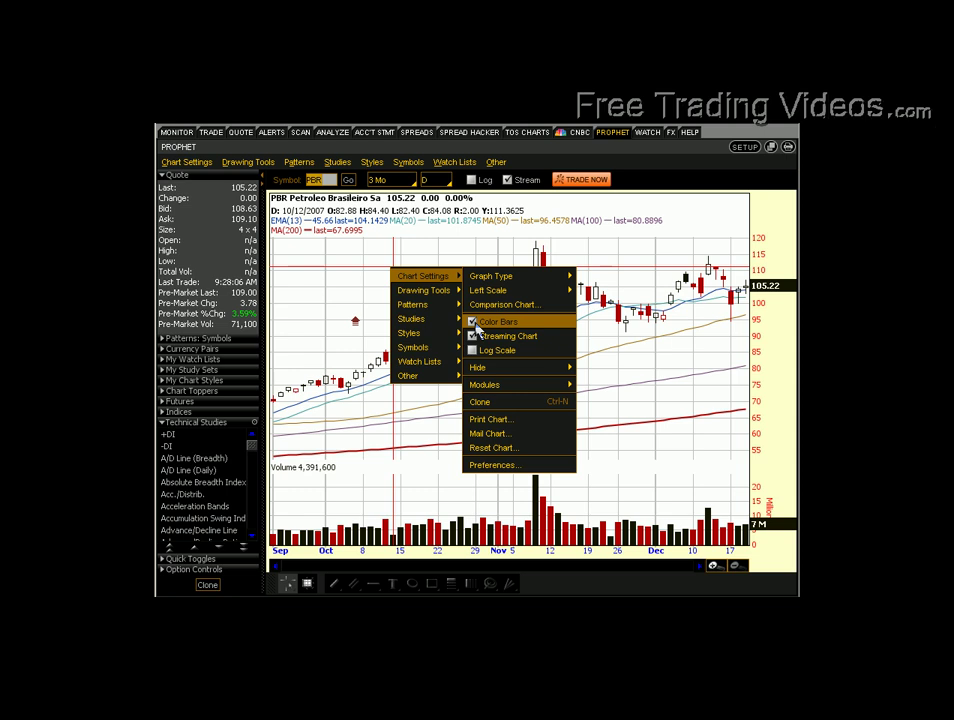
pyautogui.click(415, 245)
pyautogui.rightClick(376, 260)
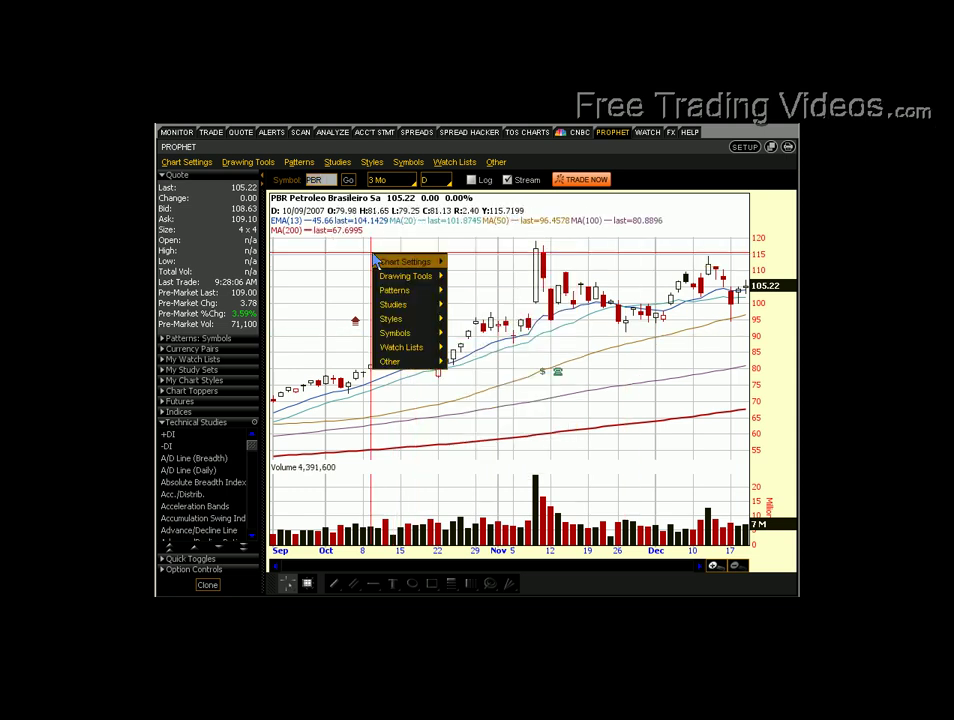
pyautogui.moveTo(378, 261)
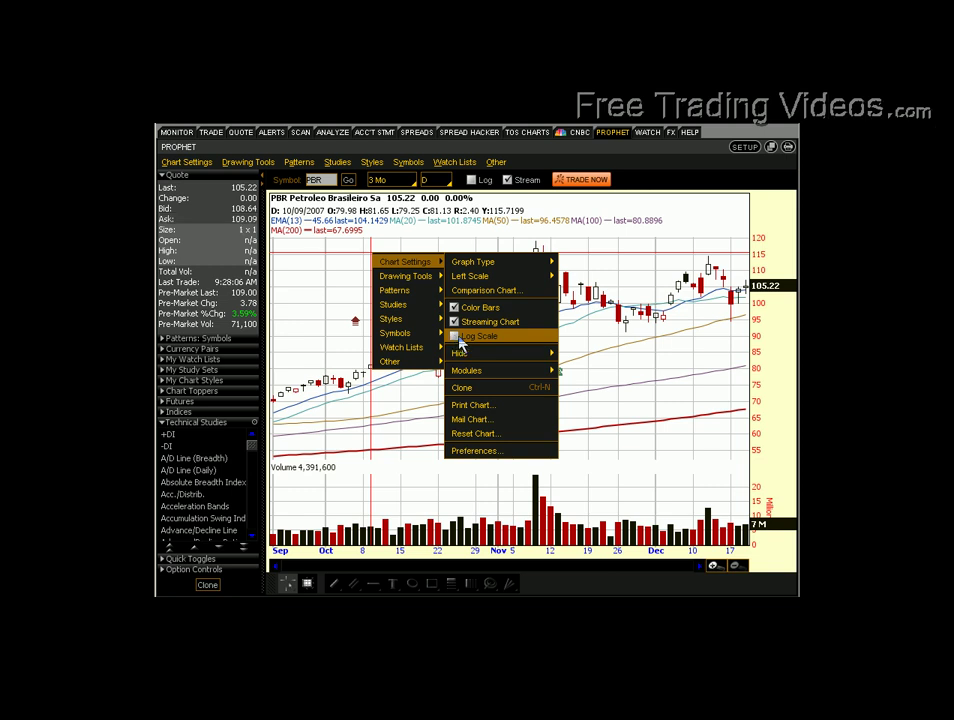
# Open chart Preferences and keep the Classic theme, with Small font and Earth study colours.
pyautogui.click(478, 451)
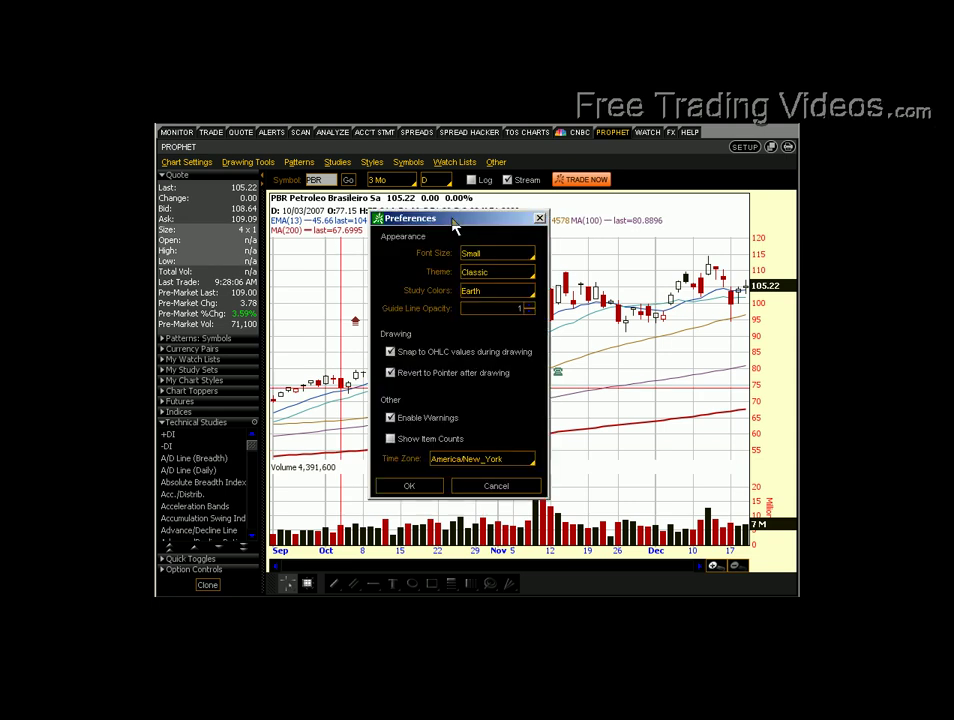
pyautogui.click(520, 272)
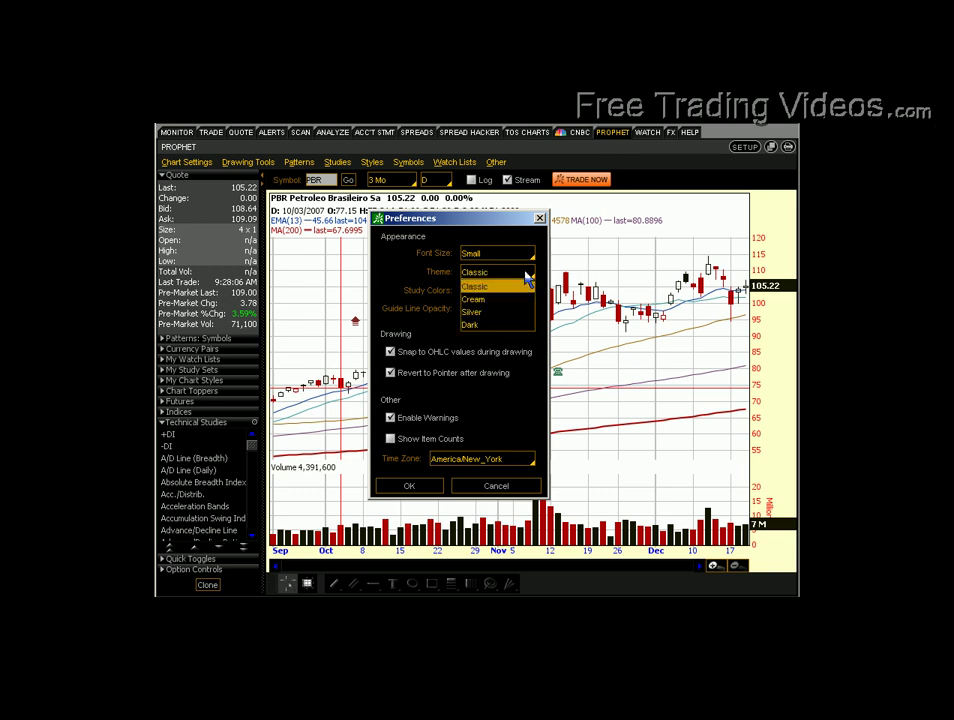
pyautogui.click(497, 287)
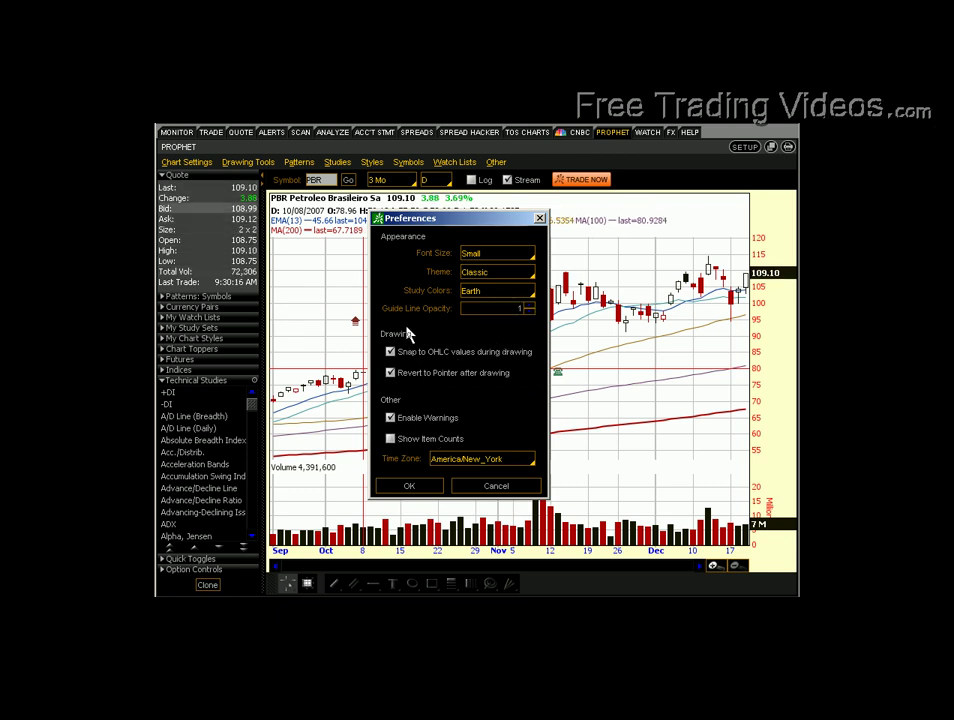
pyautogui.click(410, 487)
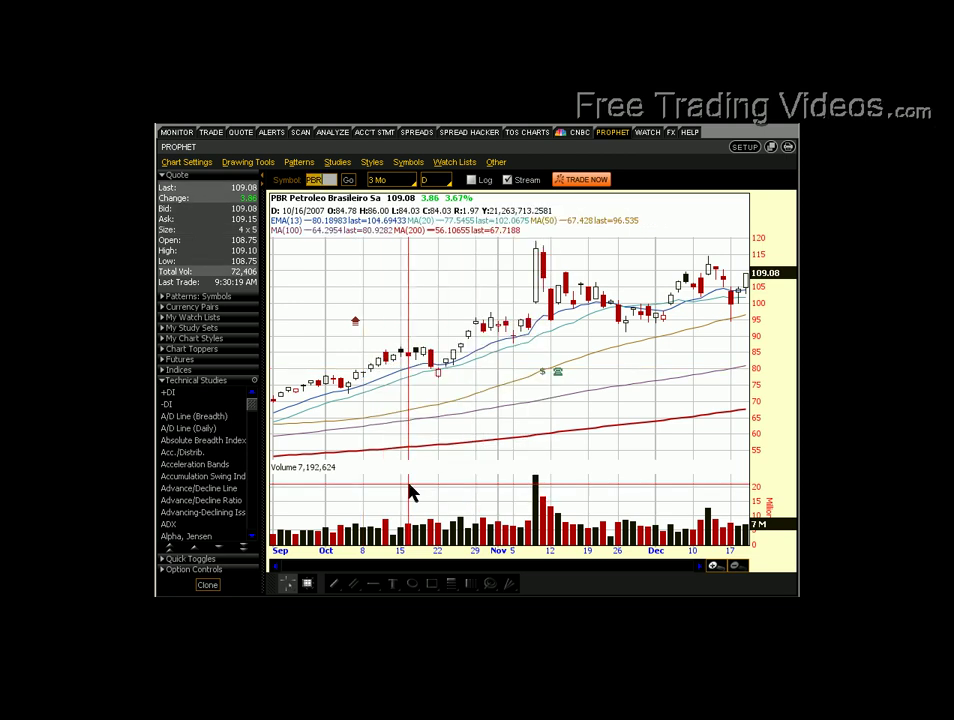
pyautogui.click(395, 180)
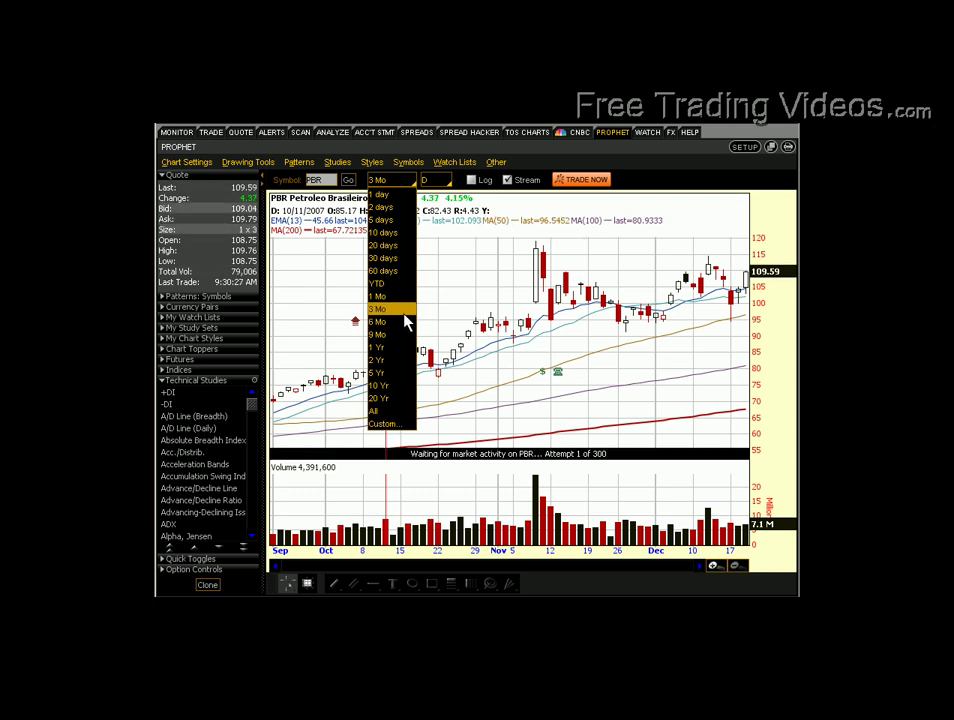
pyautogui.click(400, 324)
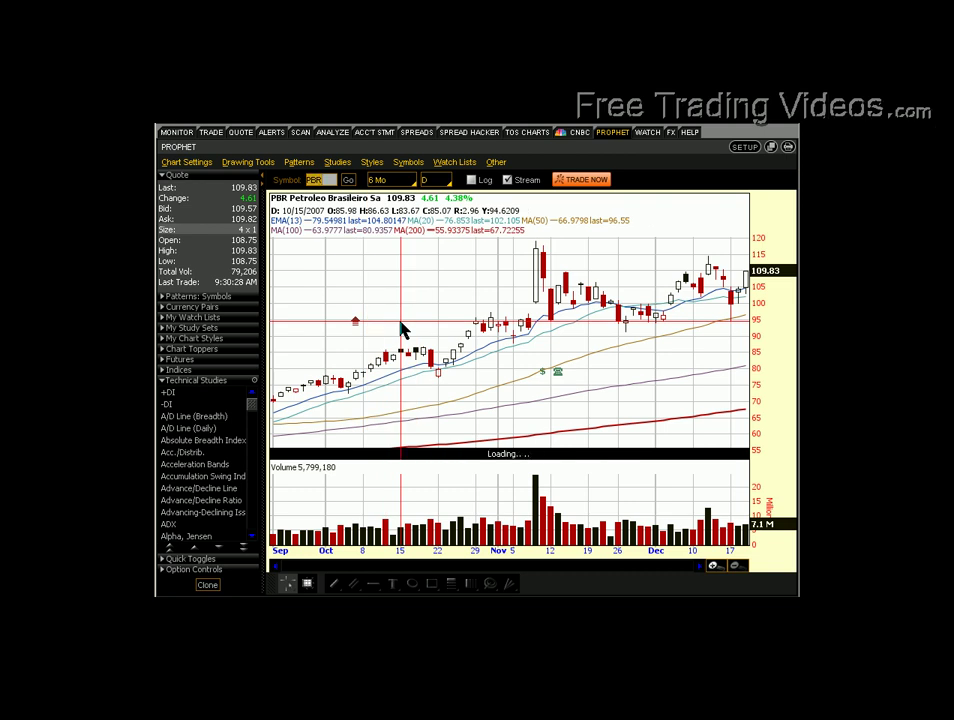
pyautogui.click(408, 181)
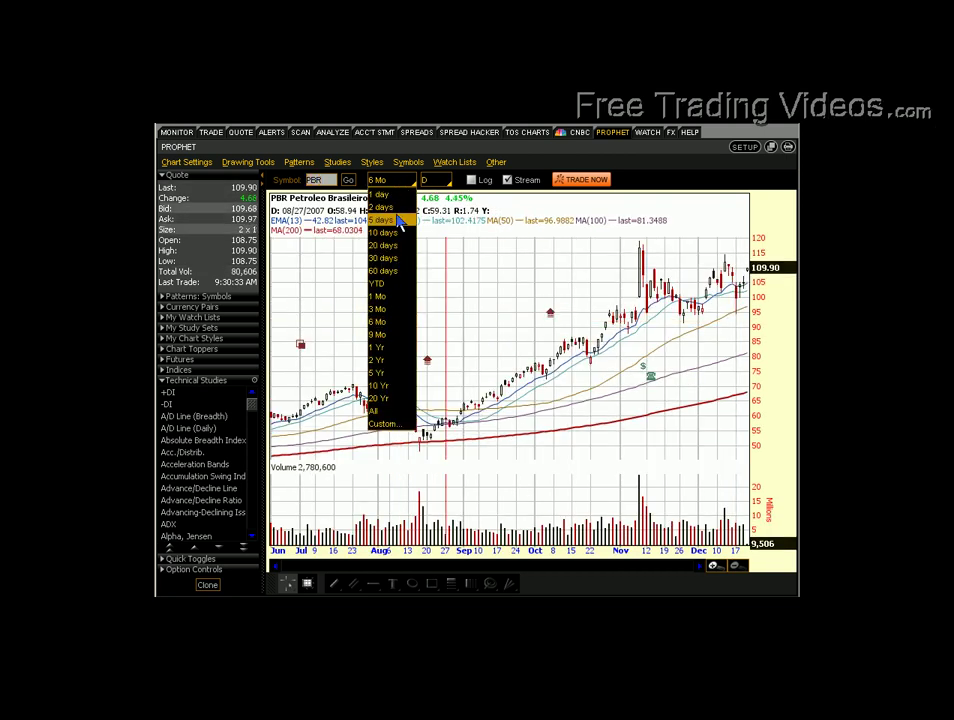
pyautogui.click(396, 219)
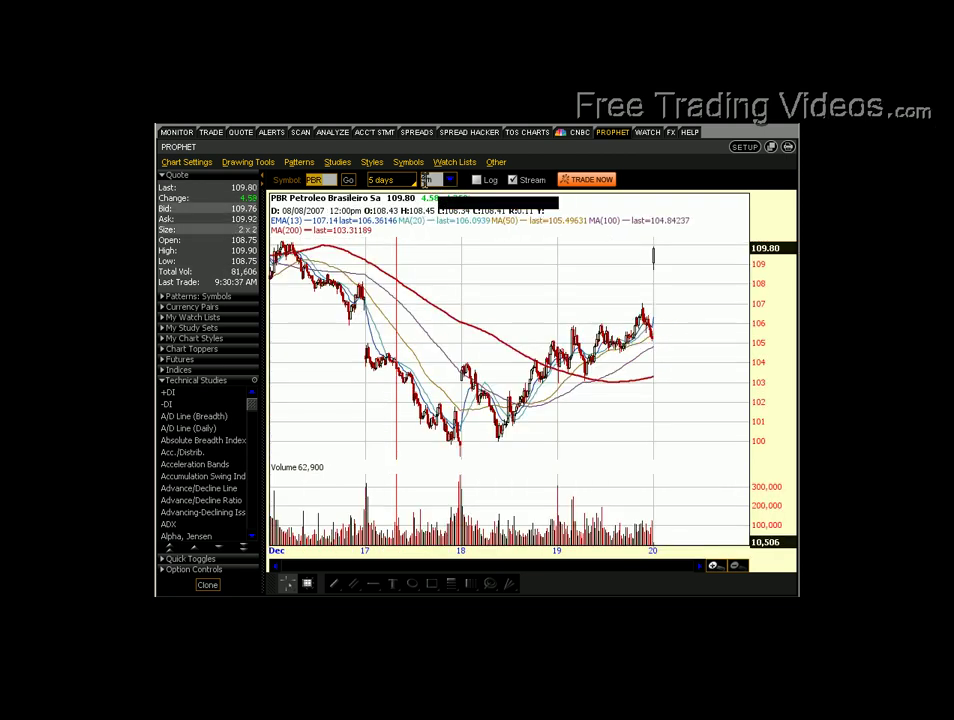
pyautogui.click(385, 184)
pyautogui.click(388, 311)
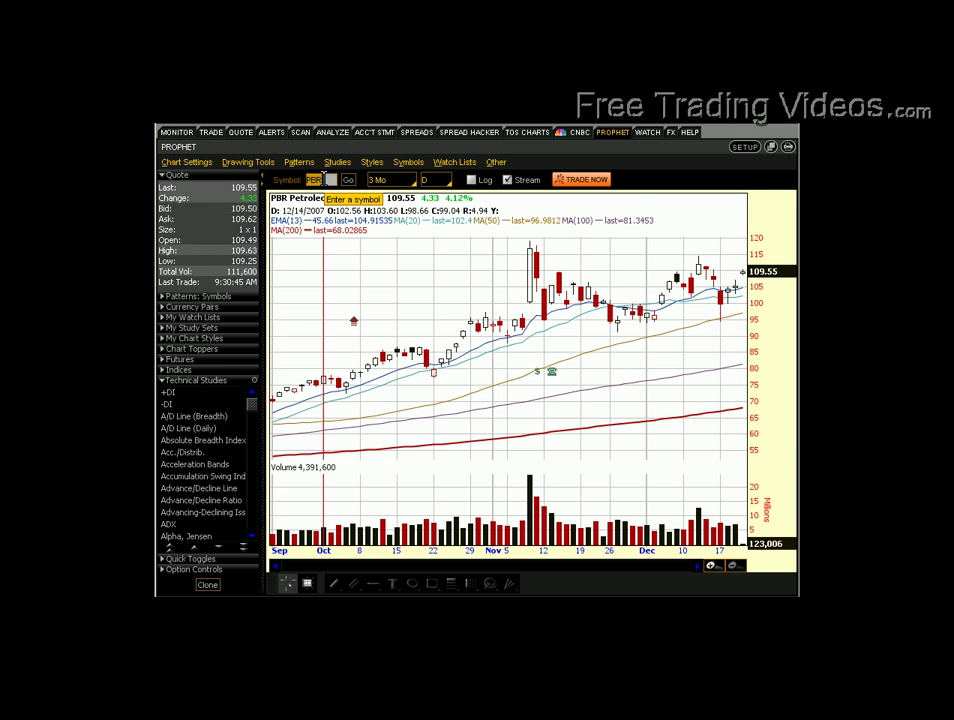
# Enter a new ticker (GOOG) in the Symbol box to replace the PBR chart.
pyautogui.write('GOOG')
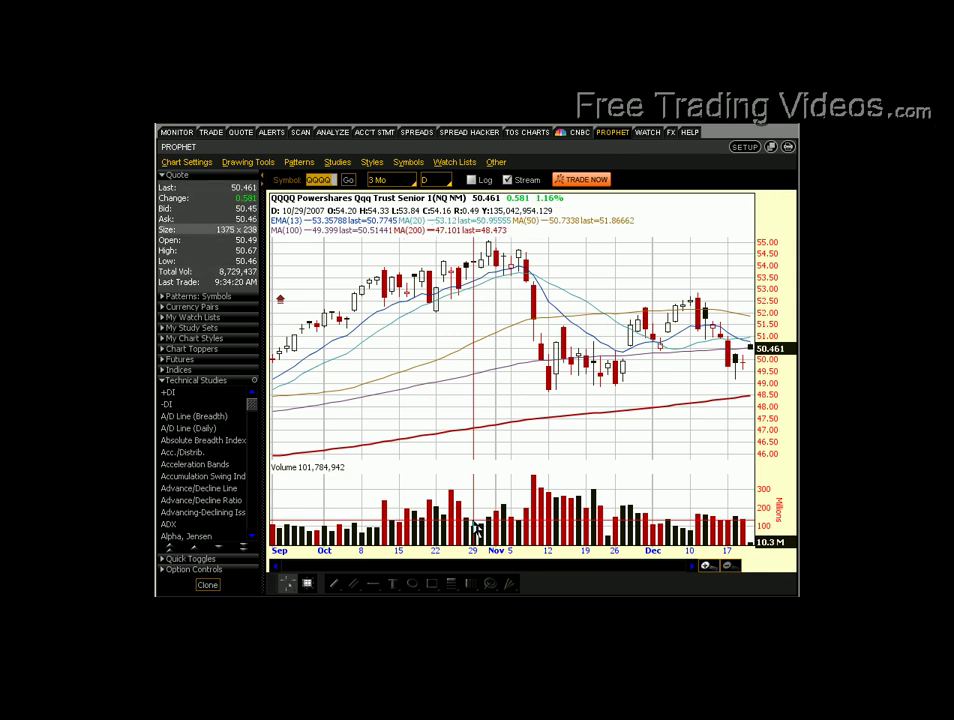
# Open Studies > Apply Studies and scroll the study list back to the top with ADX visible.
pyautogui.click(334, 162)
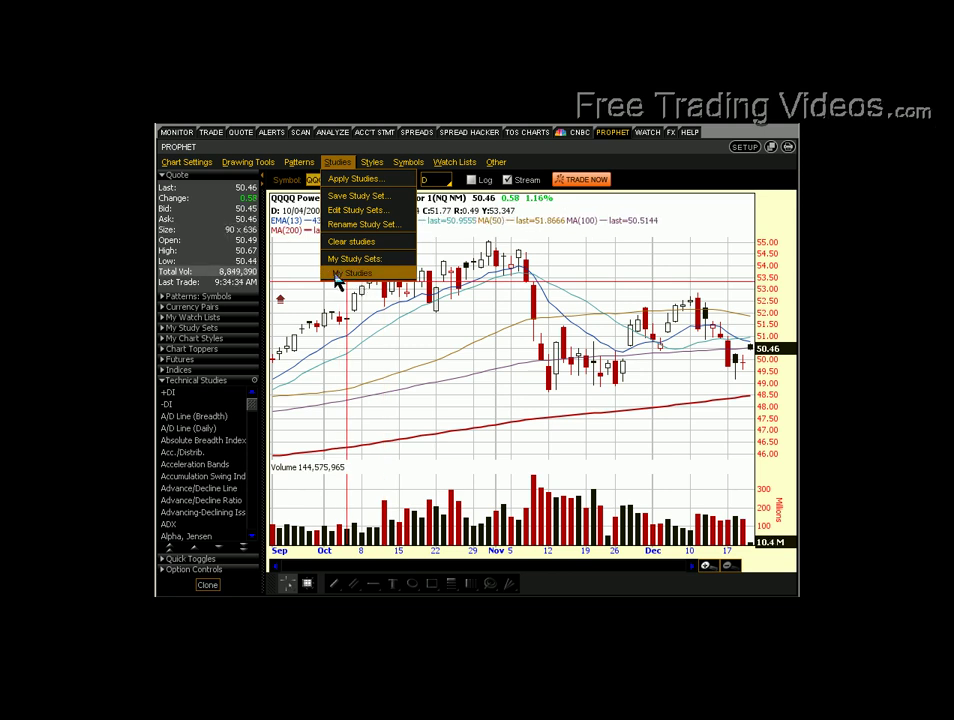
pyautogui.click(358, 181)
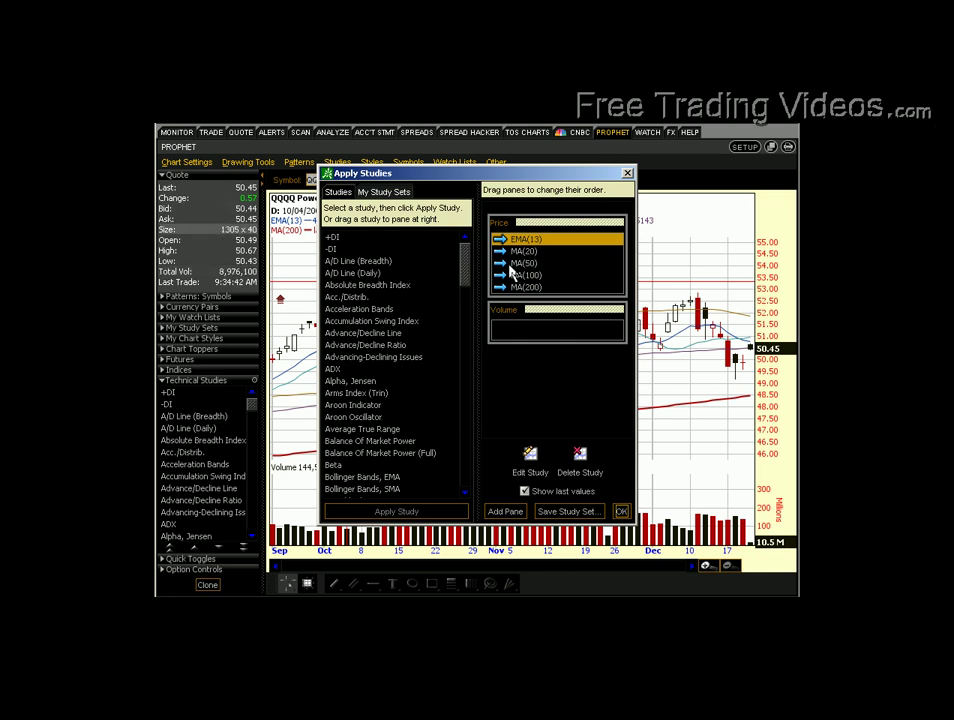
pyautogui.moveTo(463, 262); pyautogui.dragTo(464, 336)
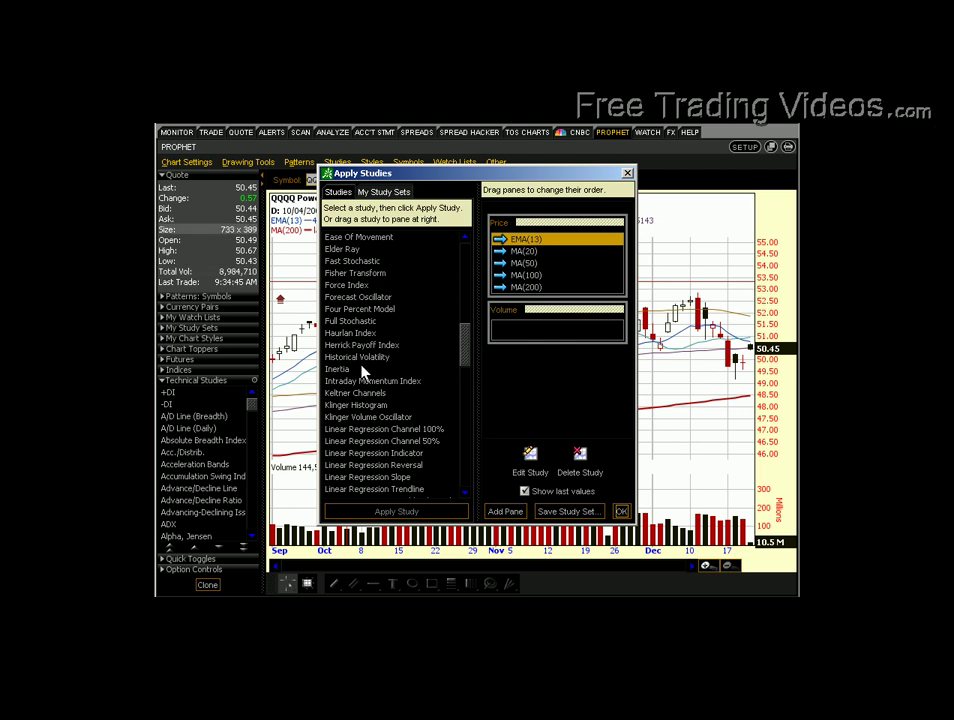
pyautogui.scroll(-7, 363, 371)
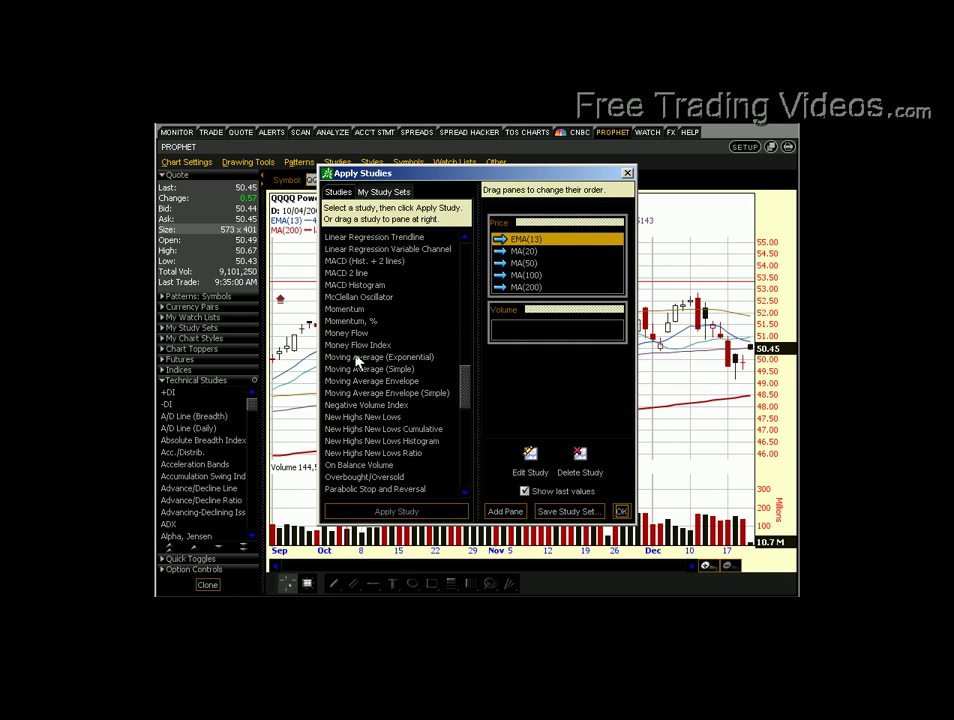
pyautogui.scroll(-4, 355, 363)
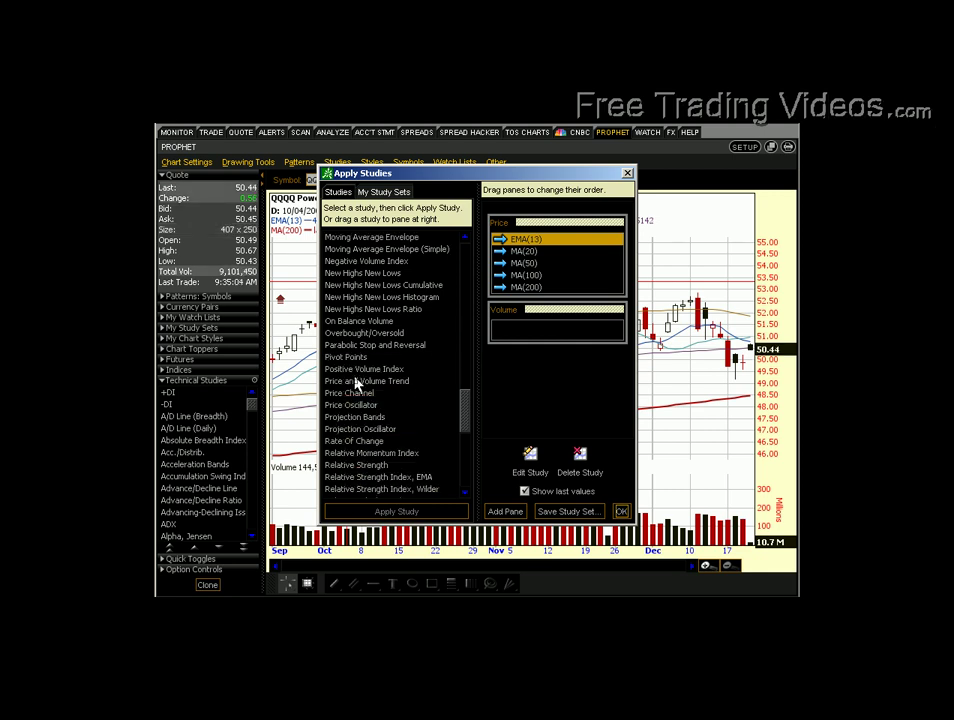
pyautogui.scroll(15, 355, 370)
pyautogui.scroll(8, 354, 380)
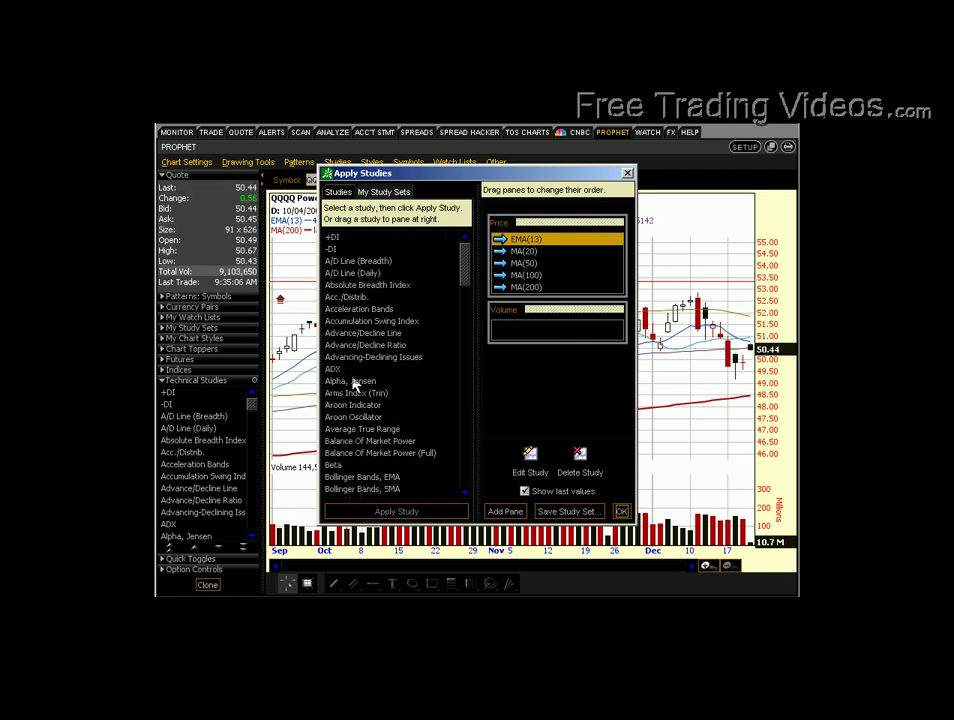
# Apply the ADX study to the chart and open the ADX(14) settings.
pyautogui.click(338, 372)
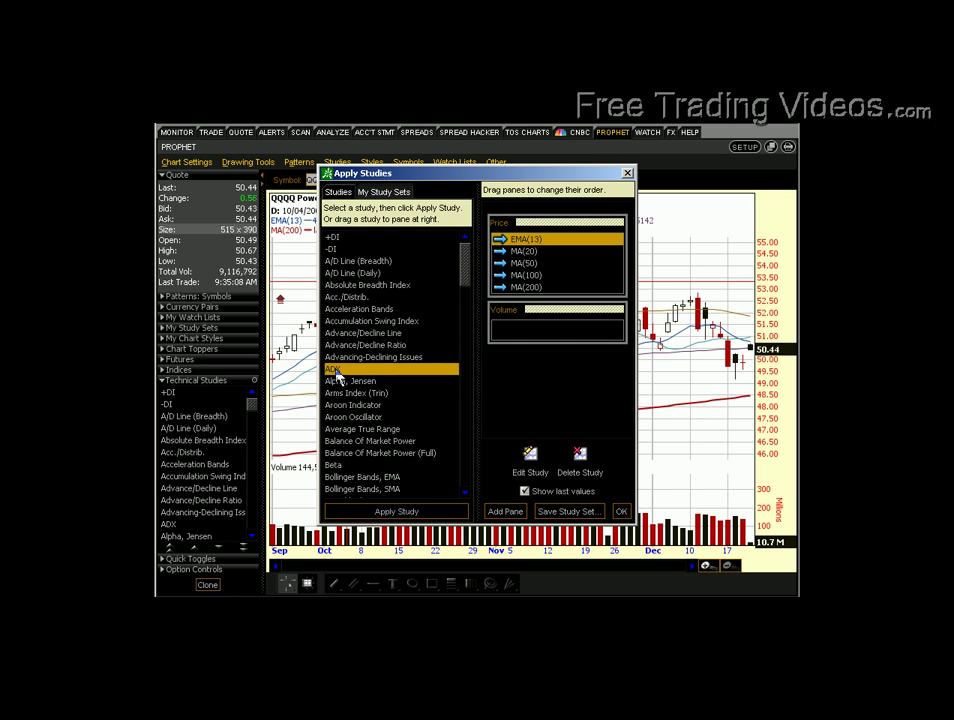
pyautogui.click(397, 511)
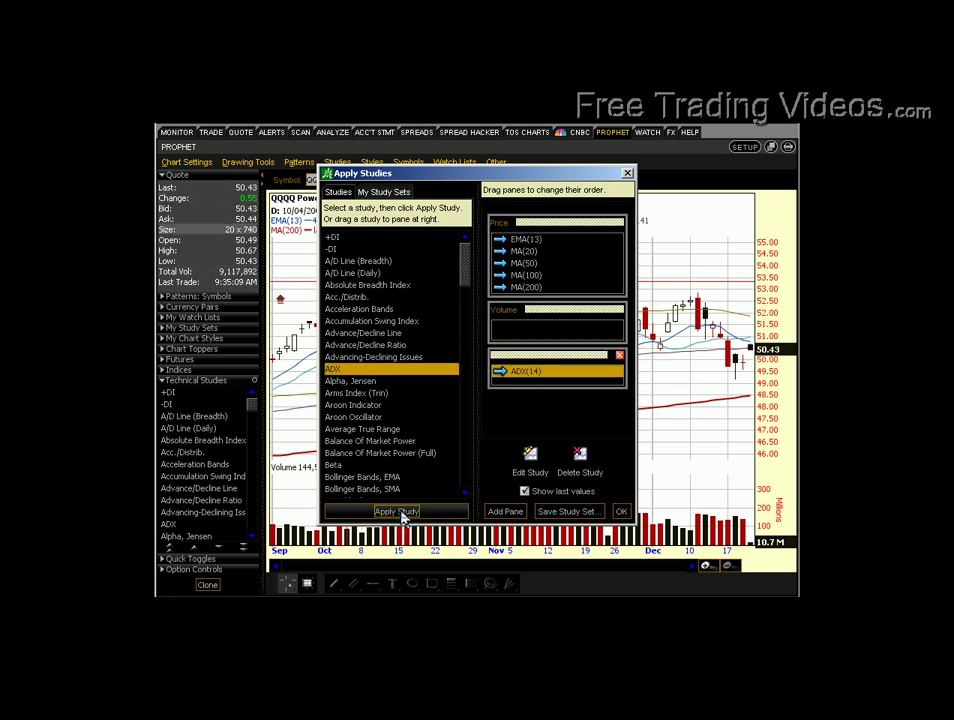
pyautogui.doubleClick(538, 378)
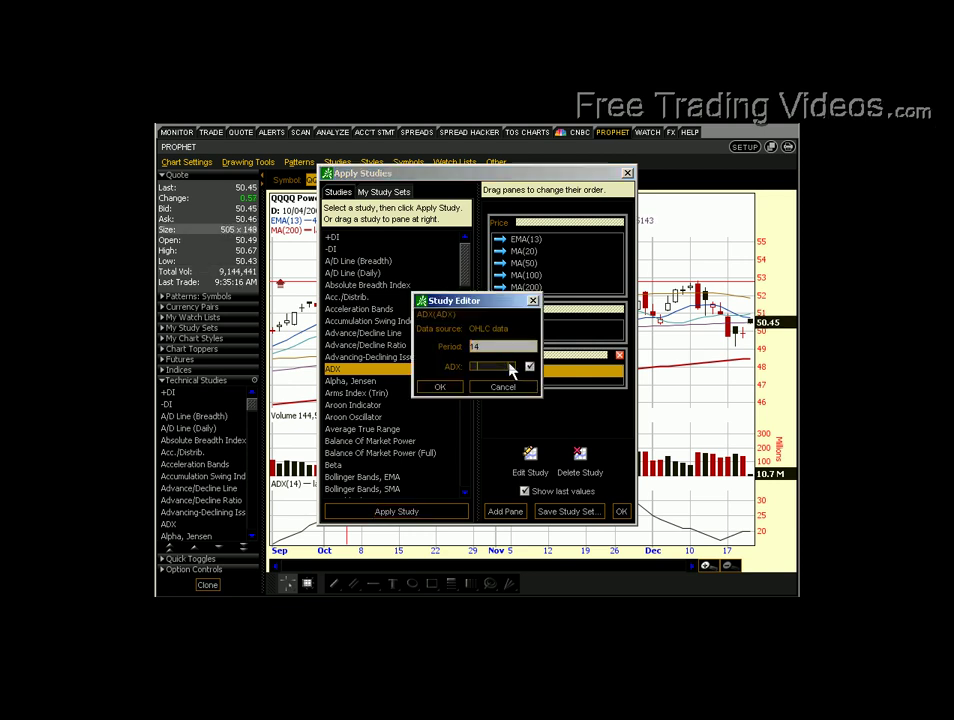
# Make the ADX(14) line red with a new line pattern, confirm, and begin Save Study Set.
pyautogui.click(506, 366)
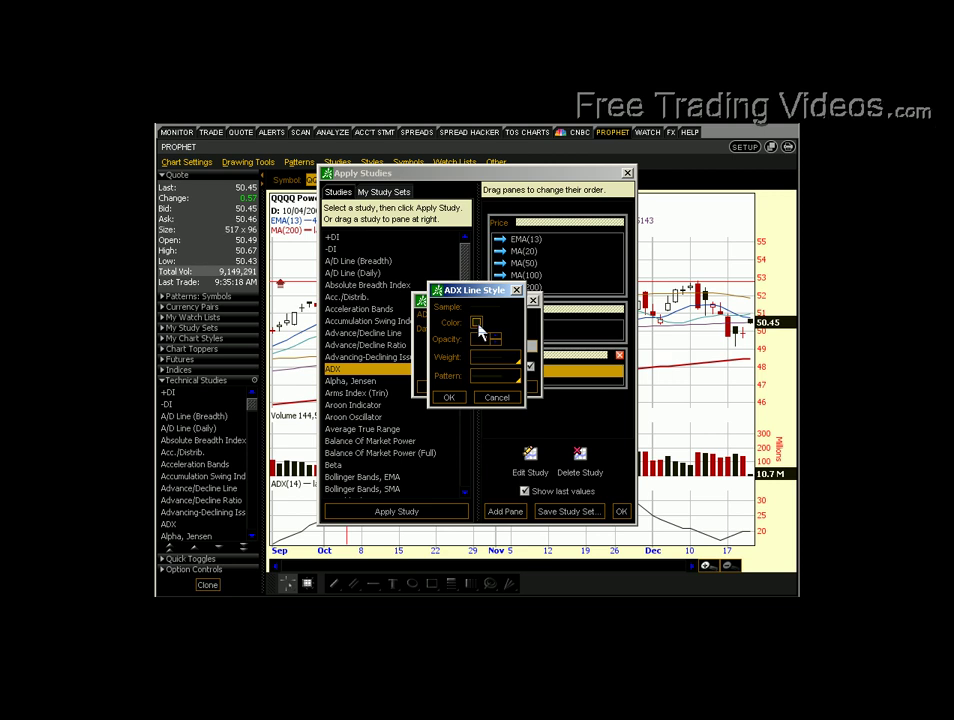
pyautogui.click(478, 323)
pyautogui.click(510, 368)
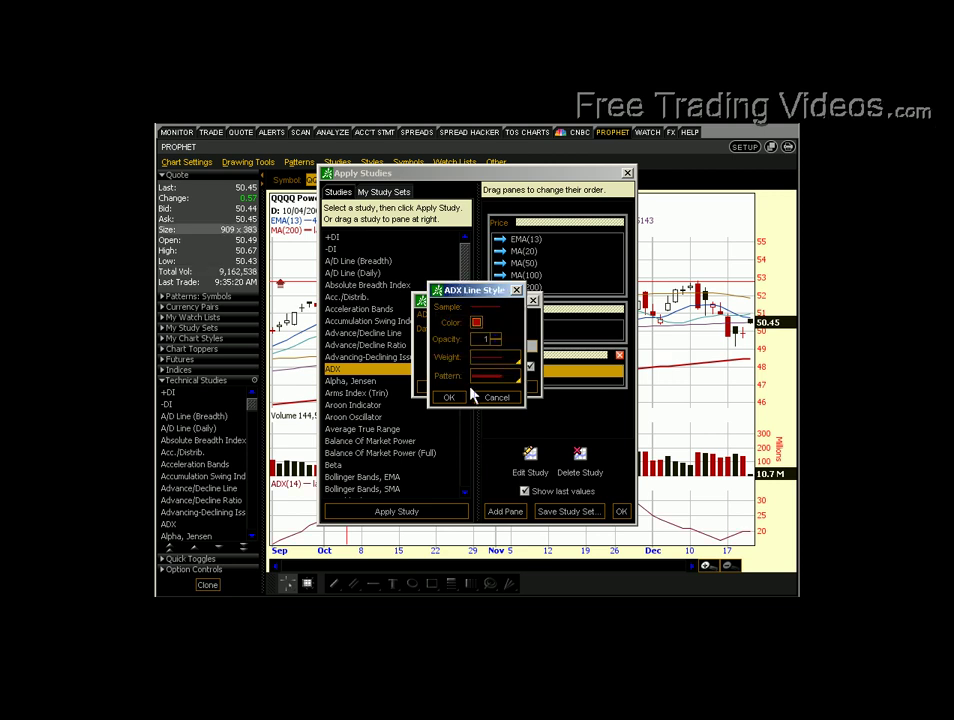
pyautogui.click(494, 378)
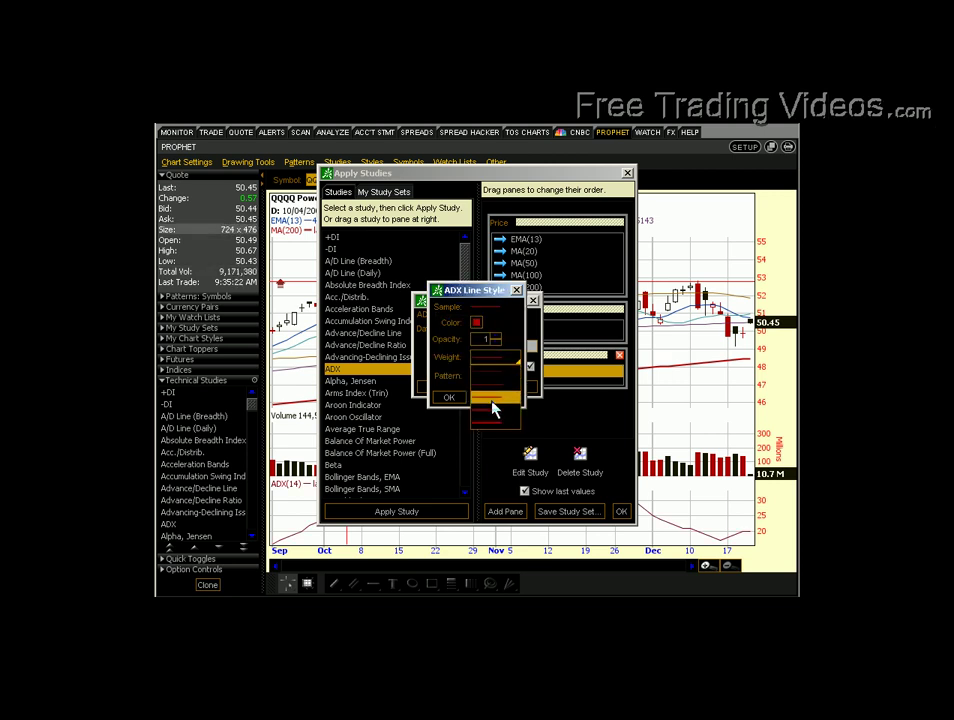
pyautogui.click(490, 408)
pyautogui.click(447, 398)
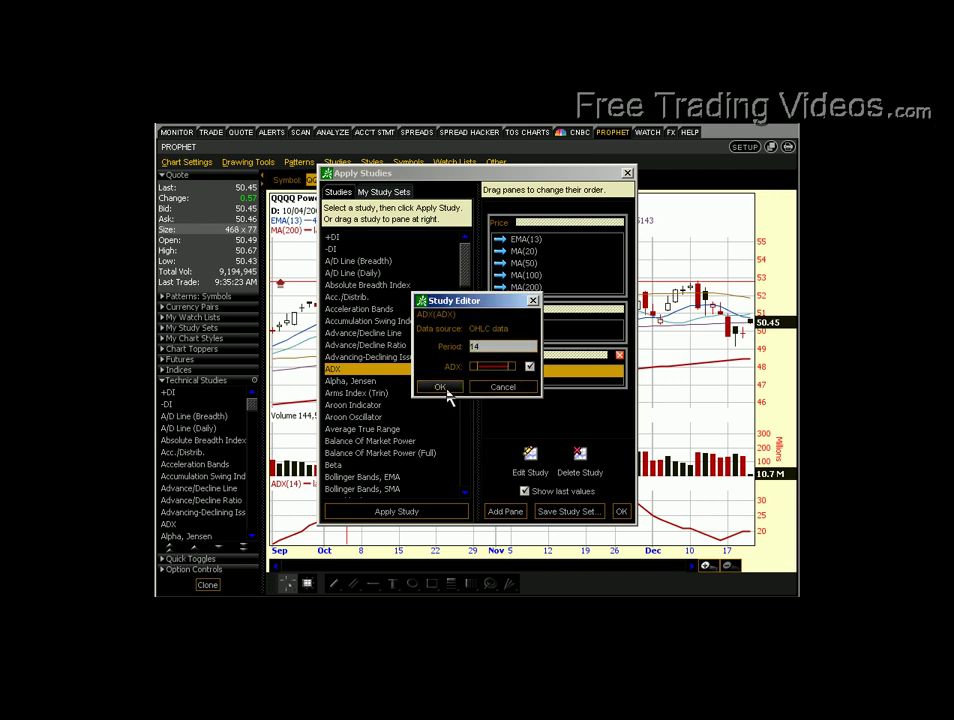
pyautogui.click(444, 387)
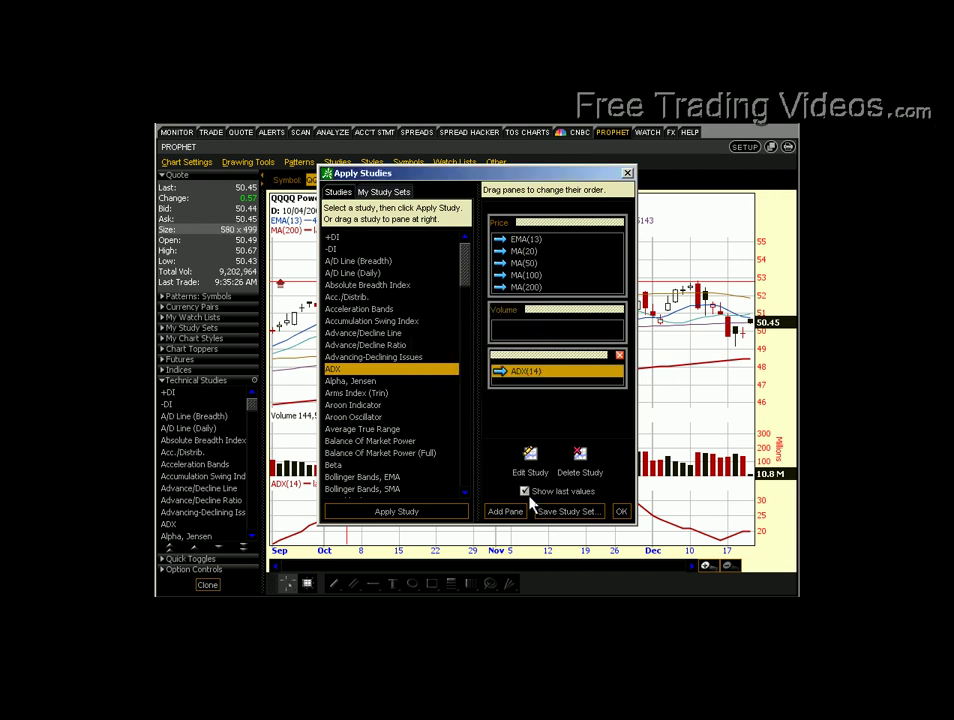
pyautogui.click(553, 513)
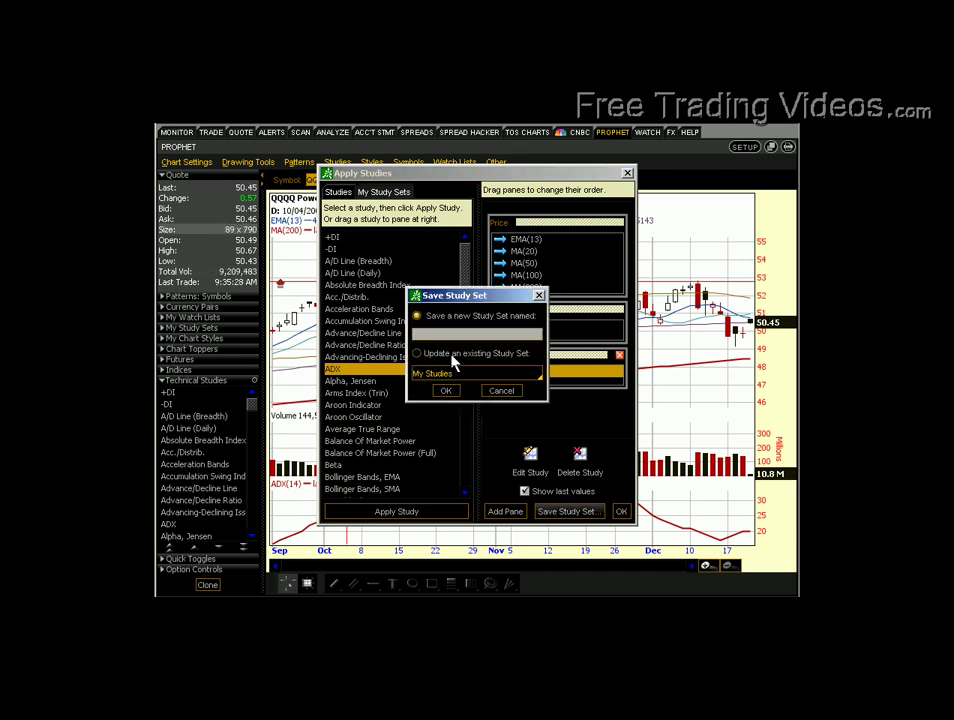
# Save the studies as 'My Studies + ADX' and close Apply Studies.
pyautogui.write('My Studies')
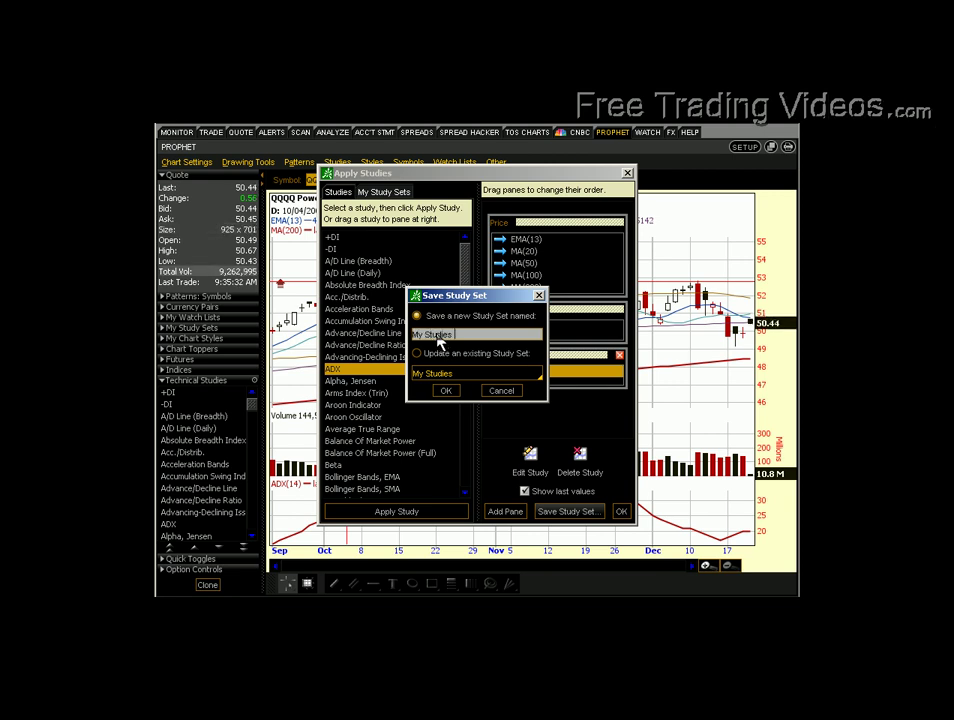
pyautogui.write(' + ADX')
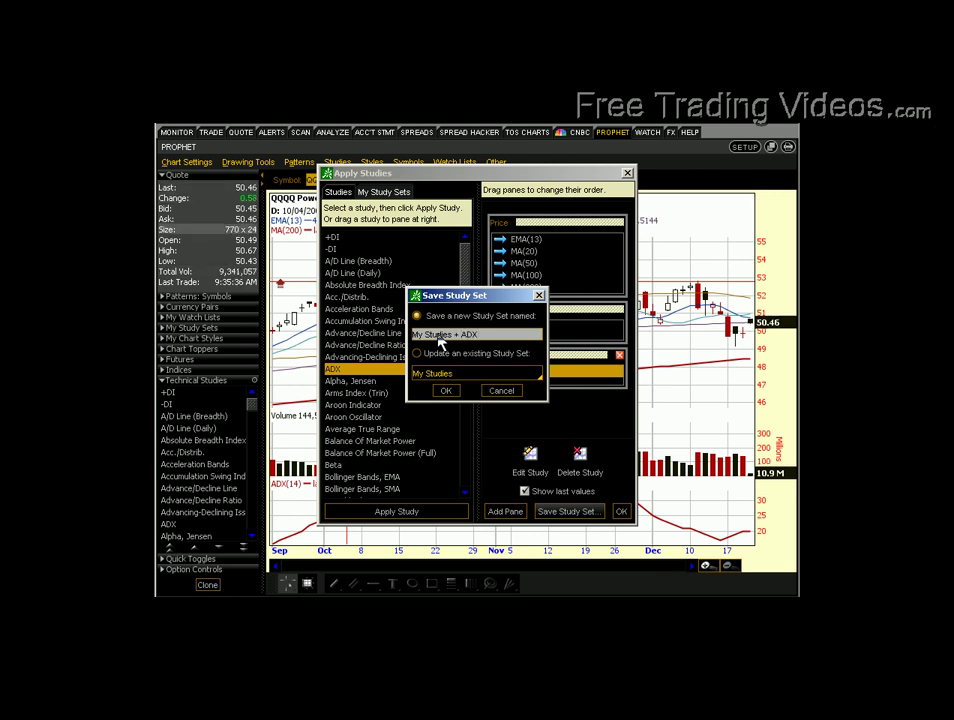
pyautogui.click(446, 389)
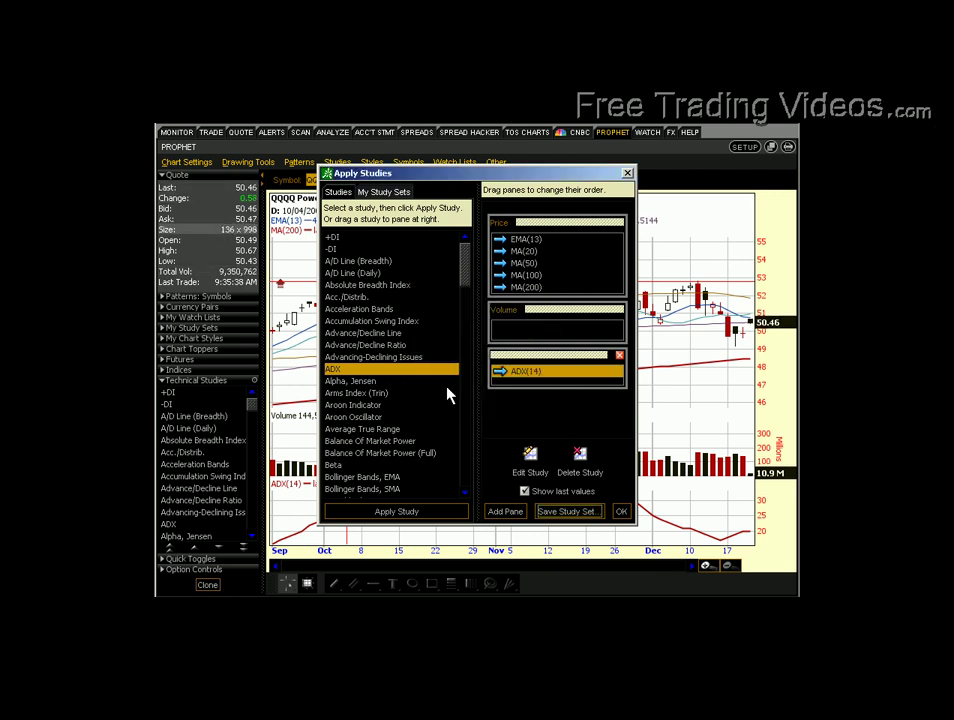
pyautogui.click(621, 511)
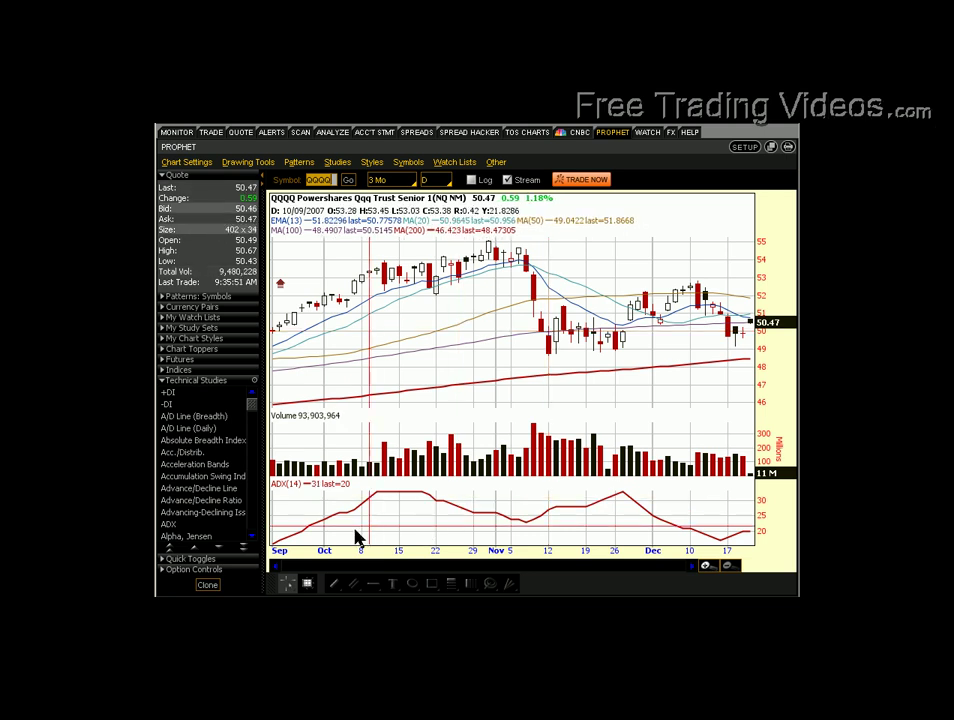
# Apply the My Studies set, then switch back to My Studies + ADX.
pyautogui.click(337, 162)
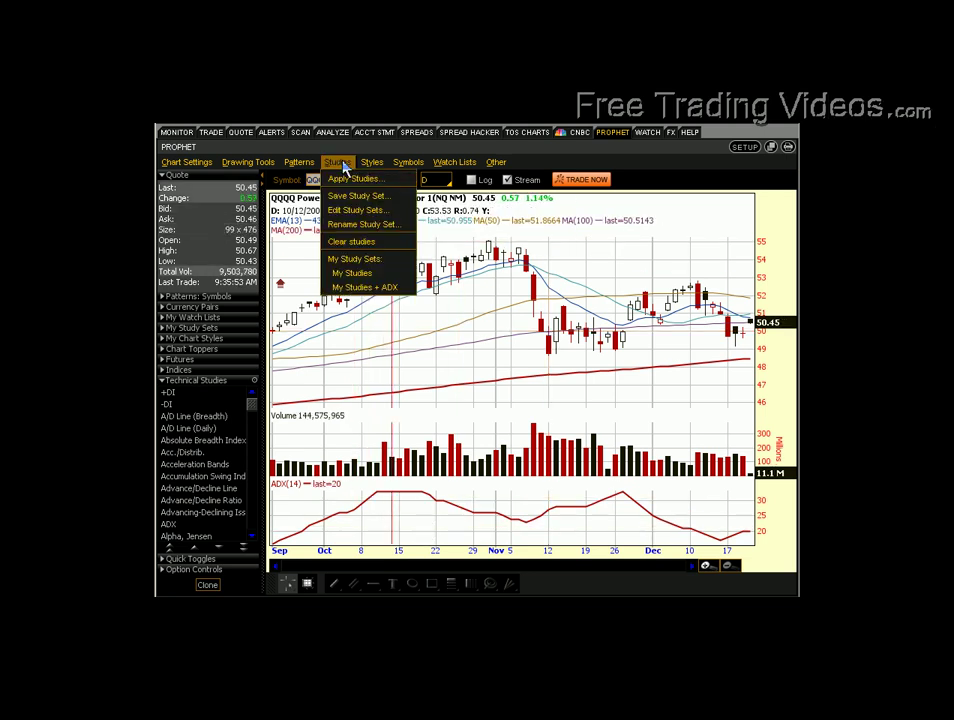
pyautogui.click(353, 273)
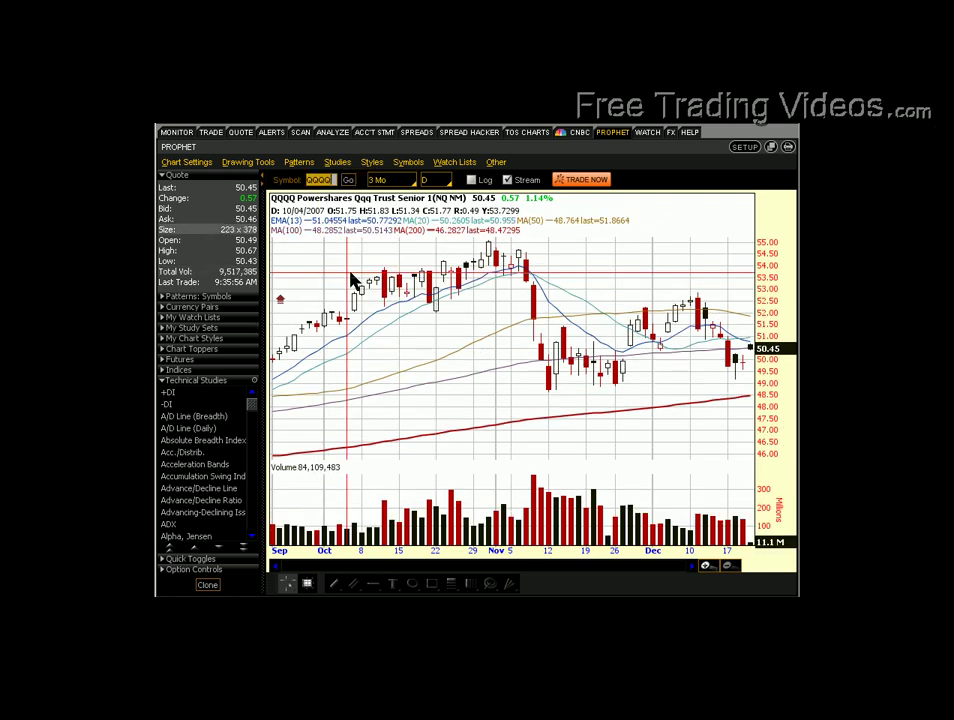
pyautogui.click(337, 162)
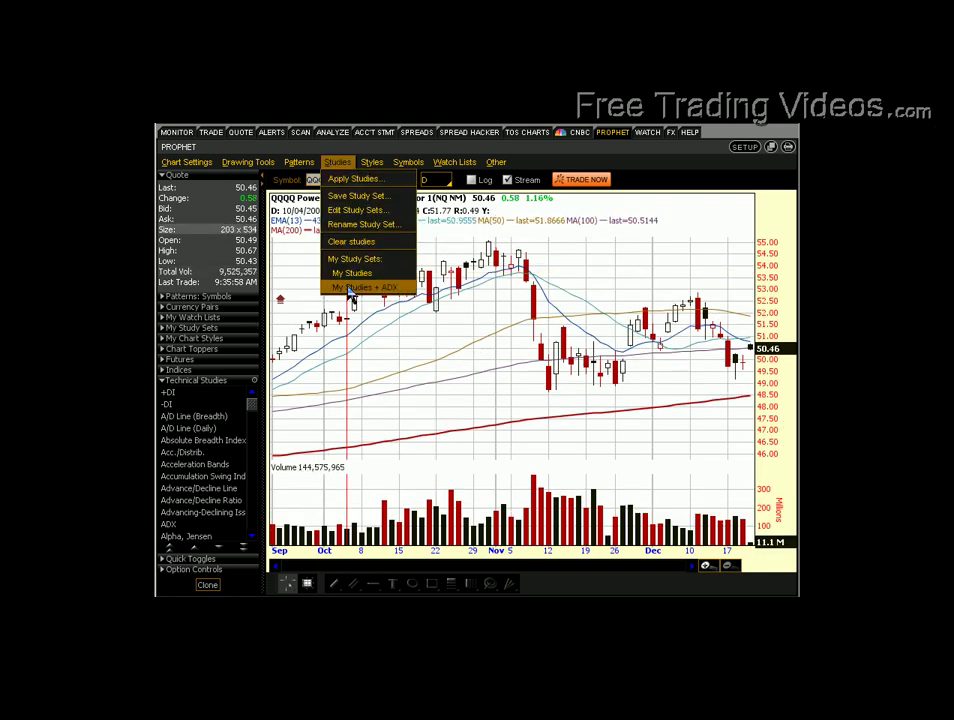
pyautogui.click(350, 288)
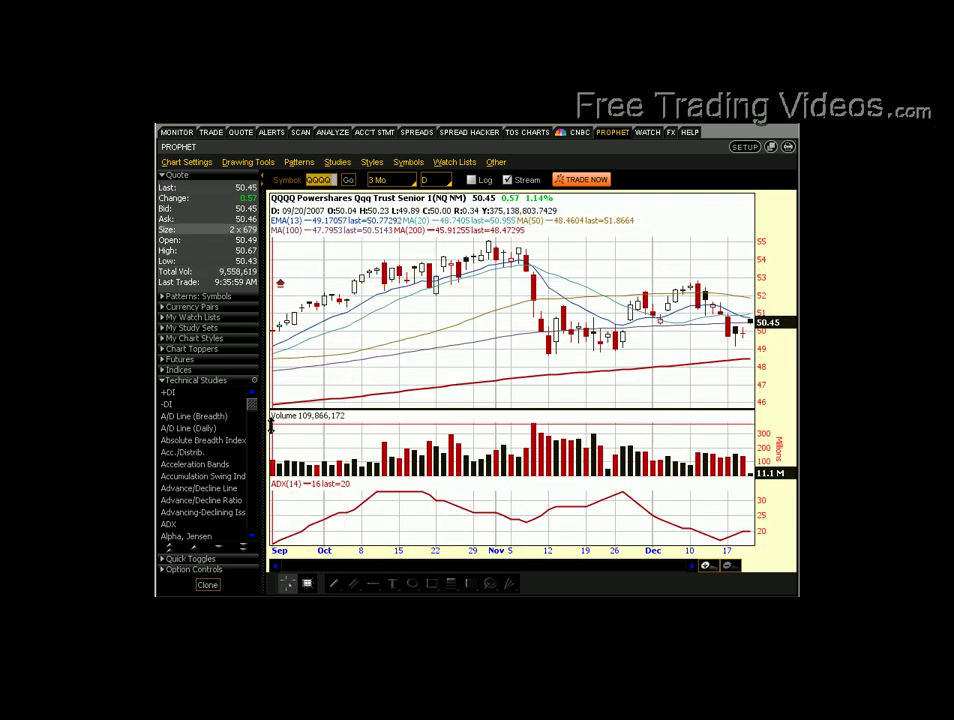
# Apply My Studies, then try Chaikin Money Flow, Correlation, and finally Money Flow as the lower study.
pyautogui.click(337, 162)
pyautogui.click(352, 275)
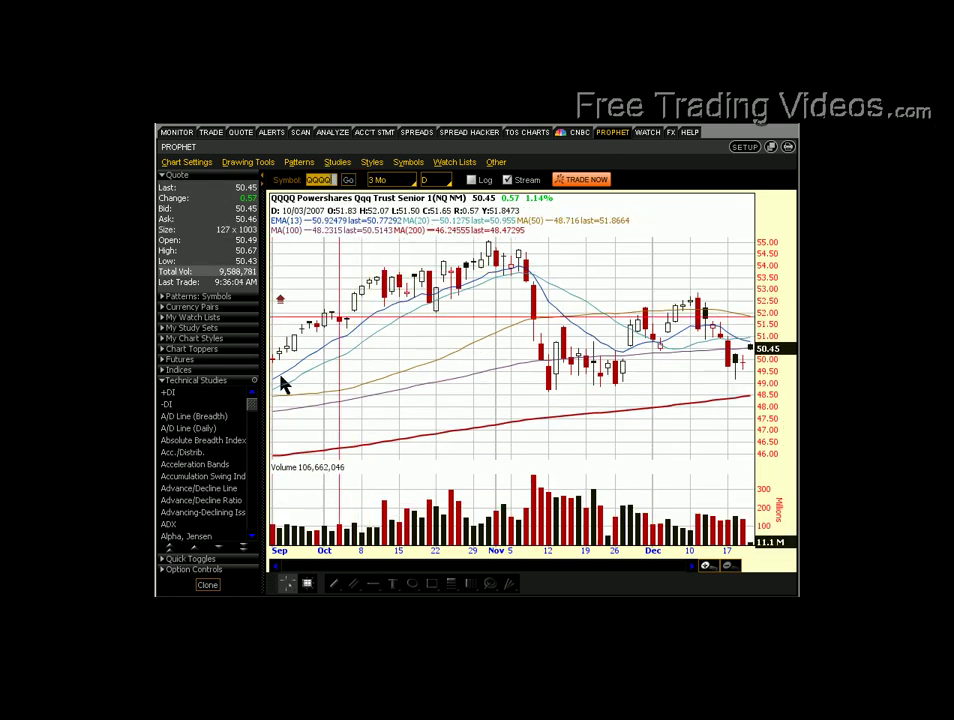
pyautogui.moveTo(253, 417); pyautogui.dragTo(226, 452)
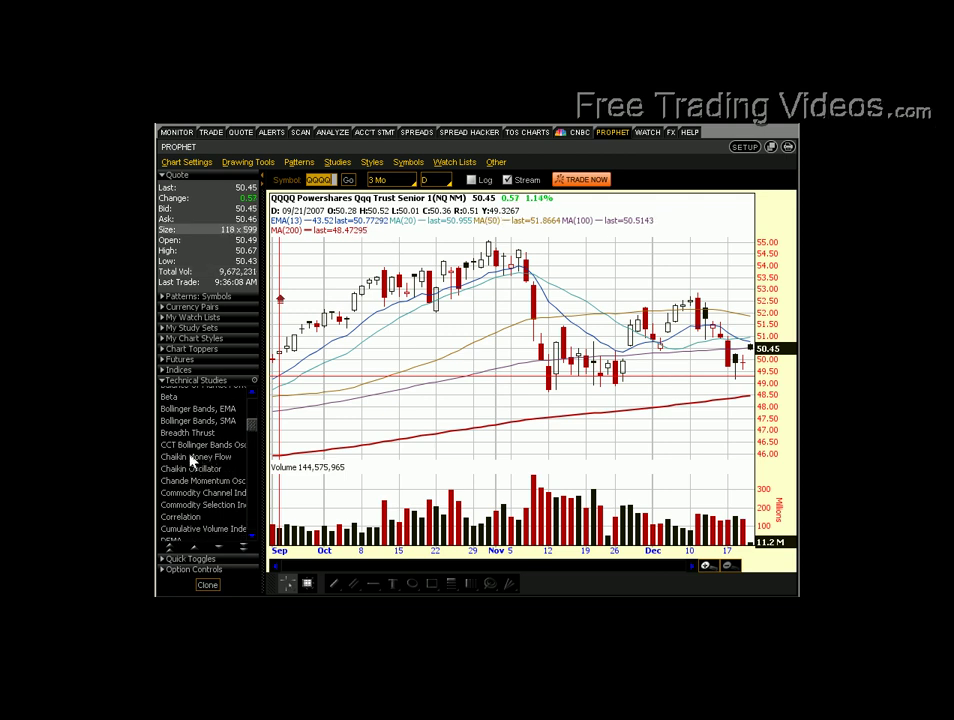
pyautogui.doubleClick(193, 458)
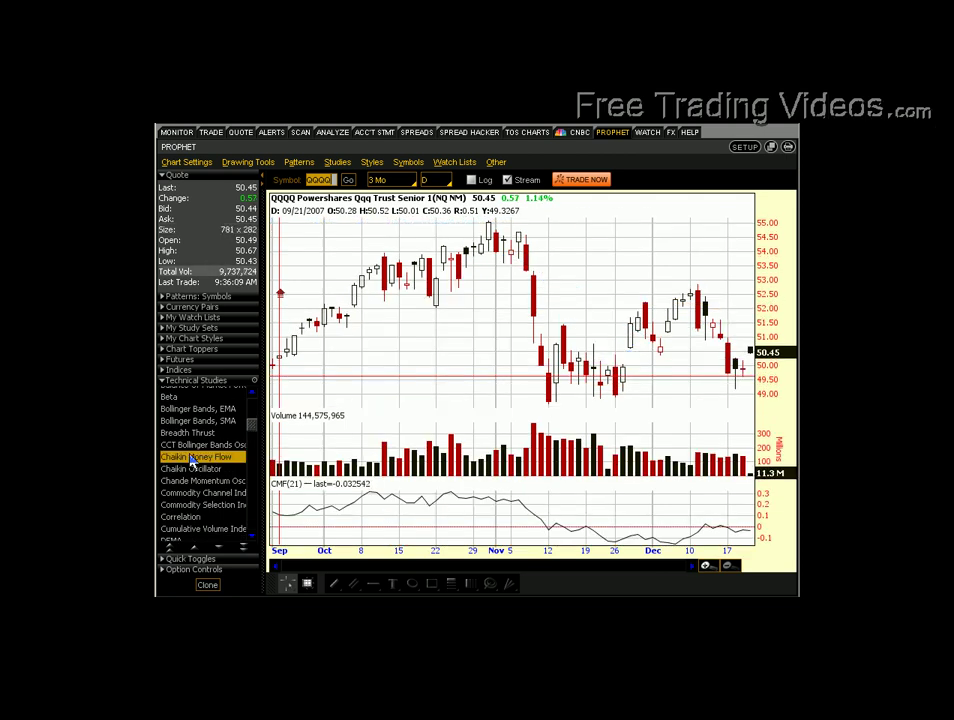
pyautogui.doubleClick(190, 518)
pyautogui.moveTo(256, 430); pyautogui.dragTo(253, 482)
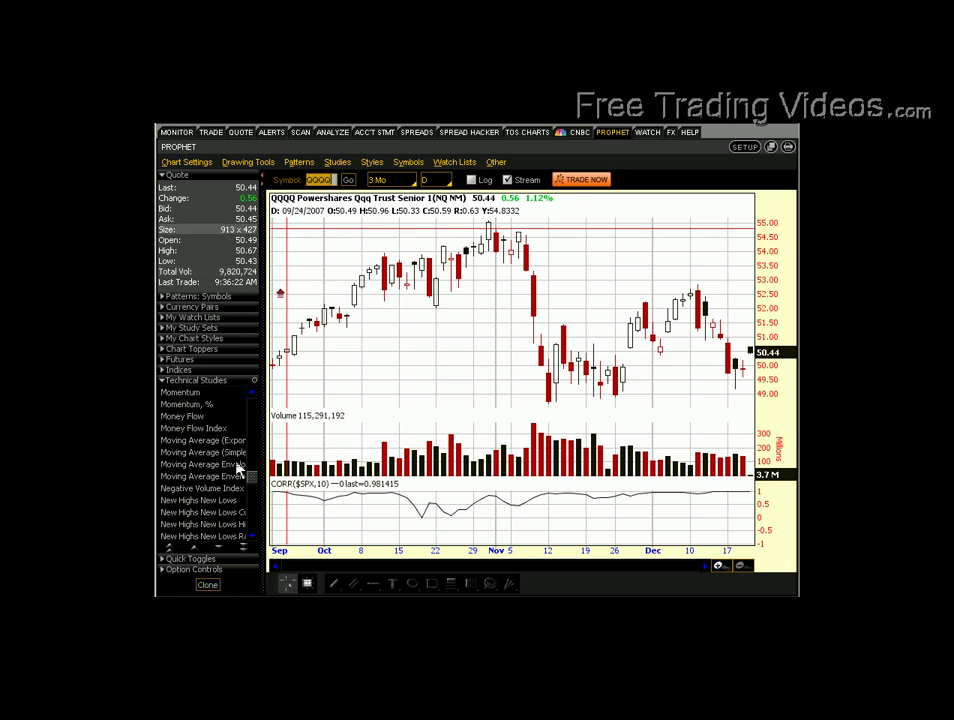
pyautogui.click(190, 418)
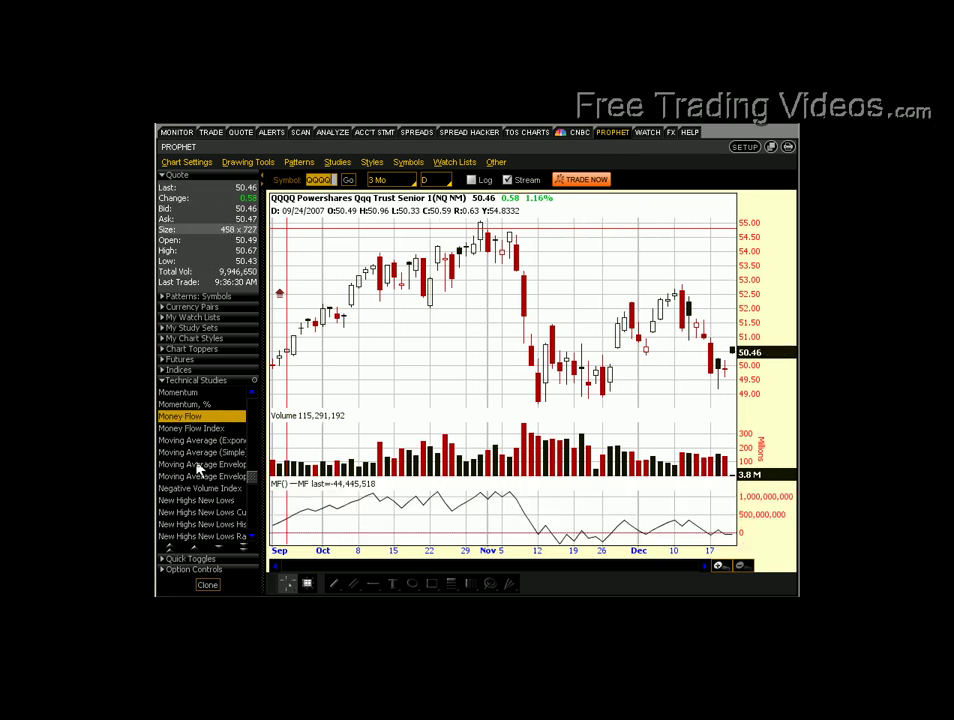
# Reapply the My Studies set from the Studies menu.
pyautogui.click(338, 163)
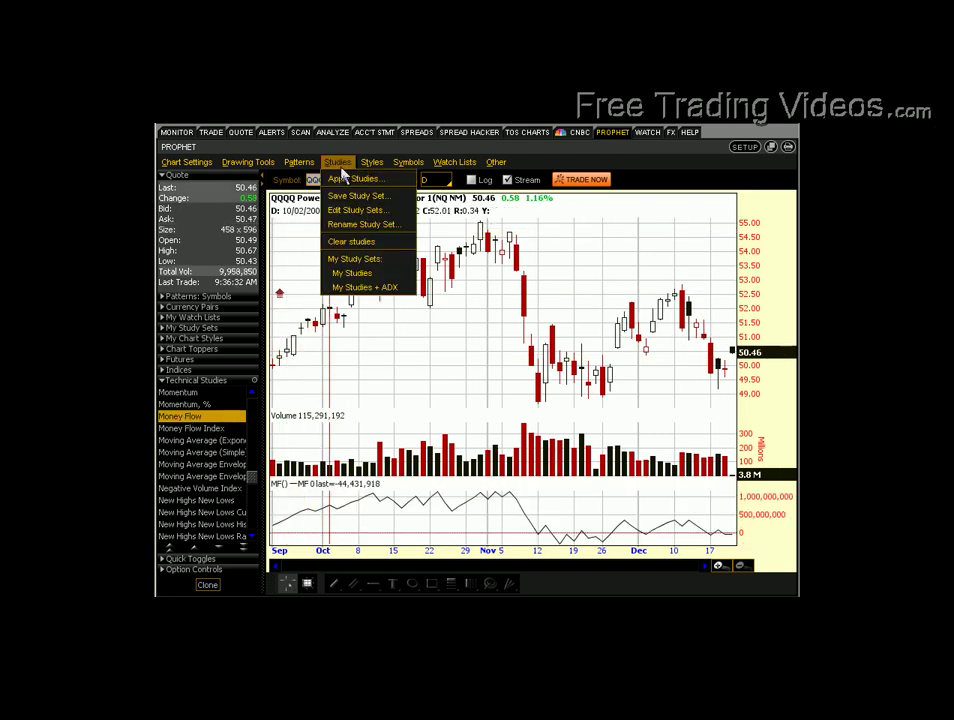
pyautogui.click(353, 275)
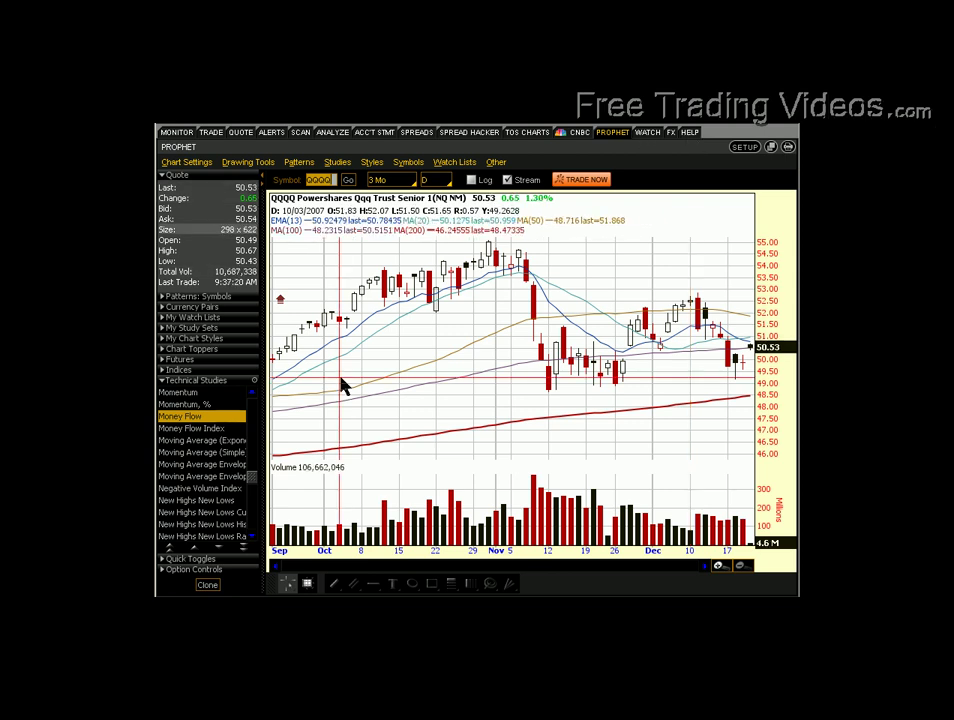
# Turn on Crosshair pointer guides from the chart's Drawing Tools > Pointer Guides menu.
pyautogui.rightClick(386, 257)
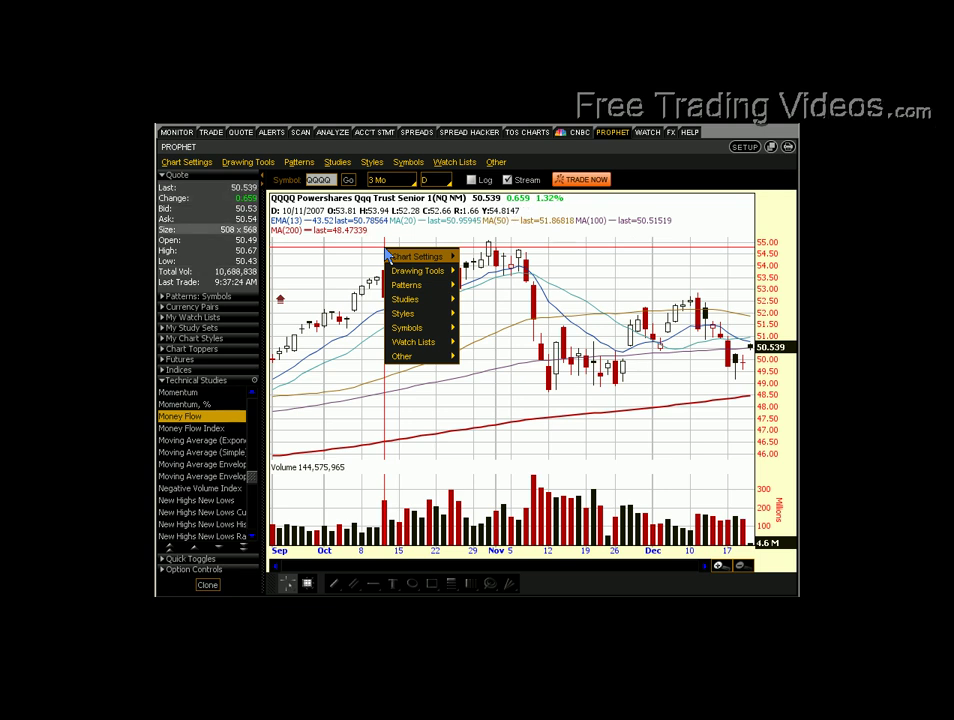
pyautogui.moveTo(420, 271)
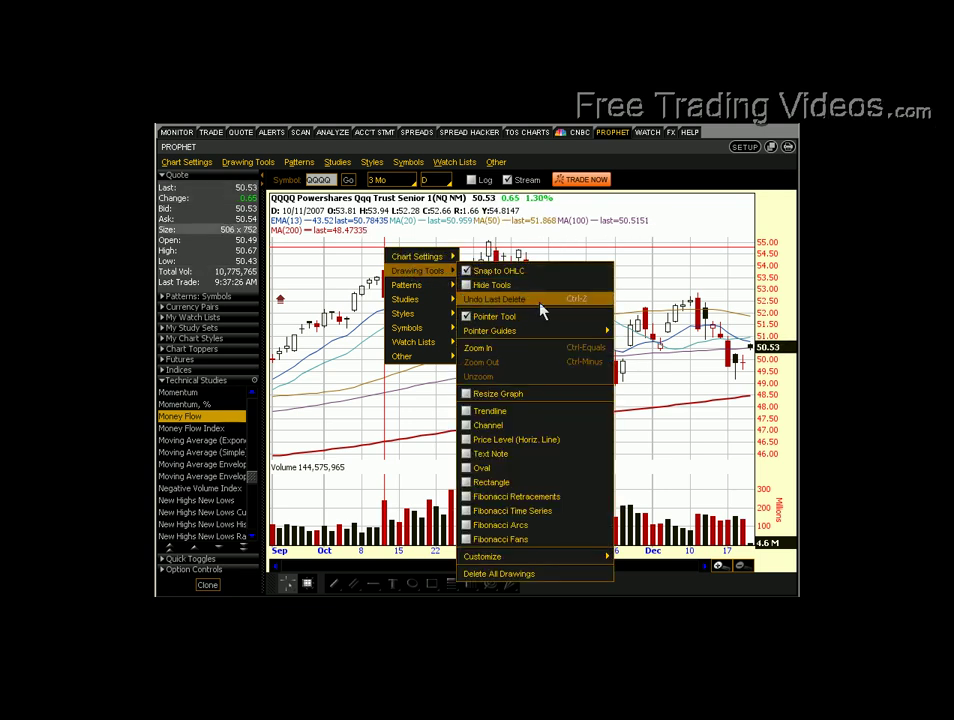
pyautogui.moveTo(571, 334)
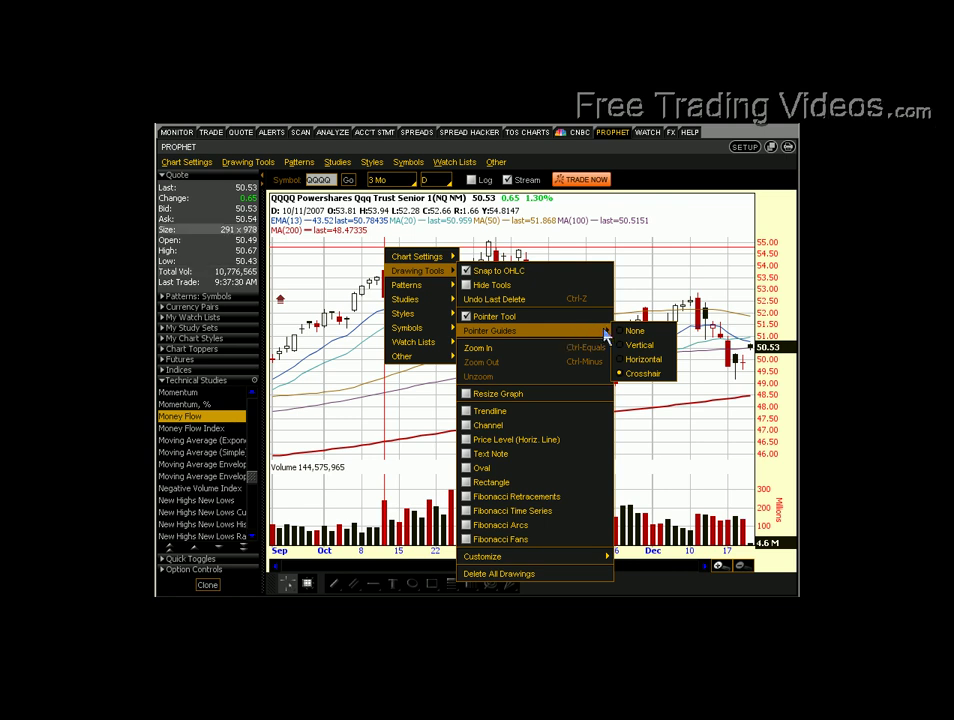
pyautogui.click(638, 375)
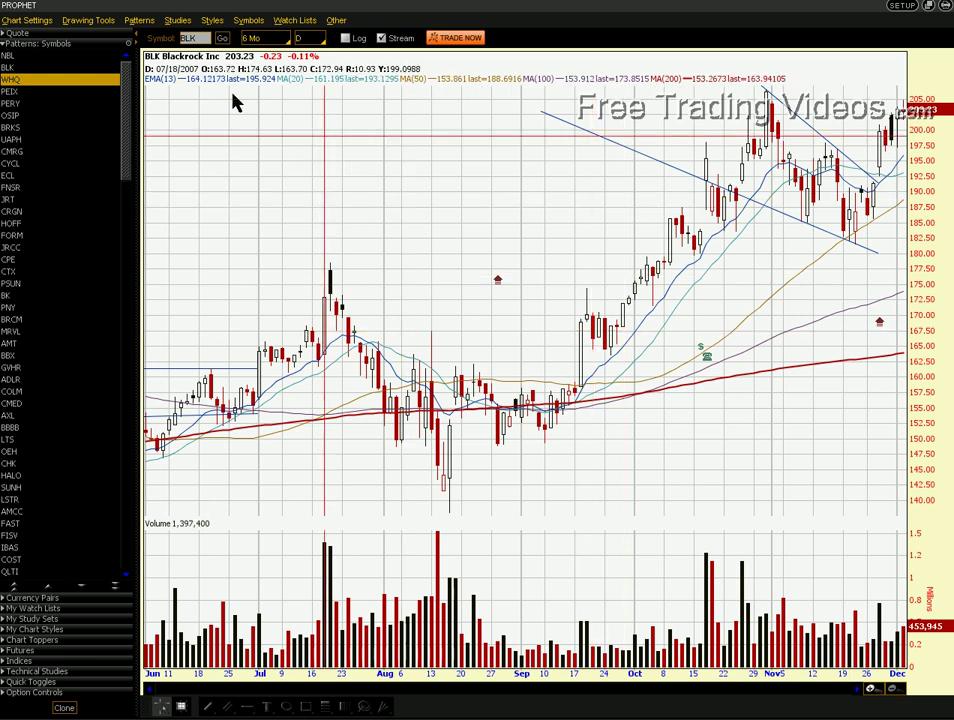
pyautogui.click(29, 21)
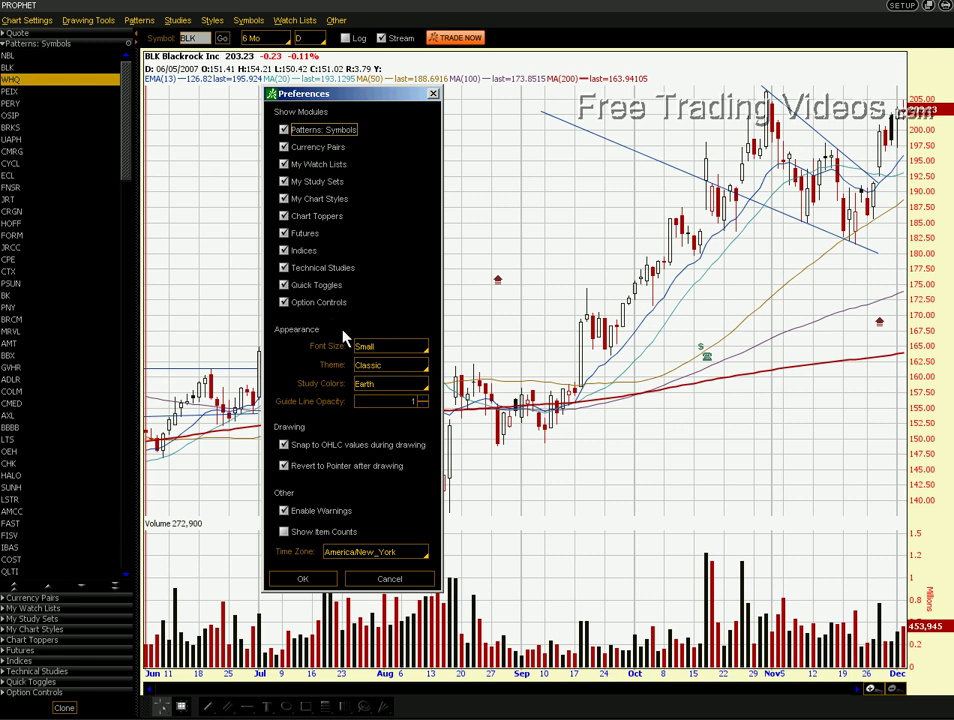
pyautogui.click(396, 366)
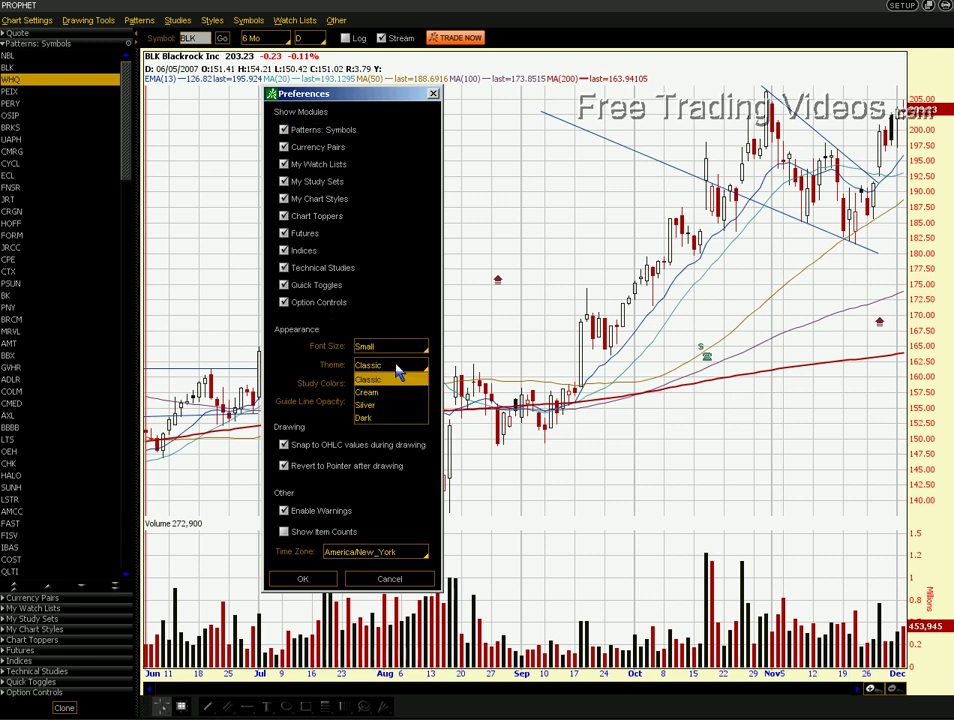
pyautogui.click(386, 382)
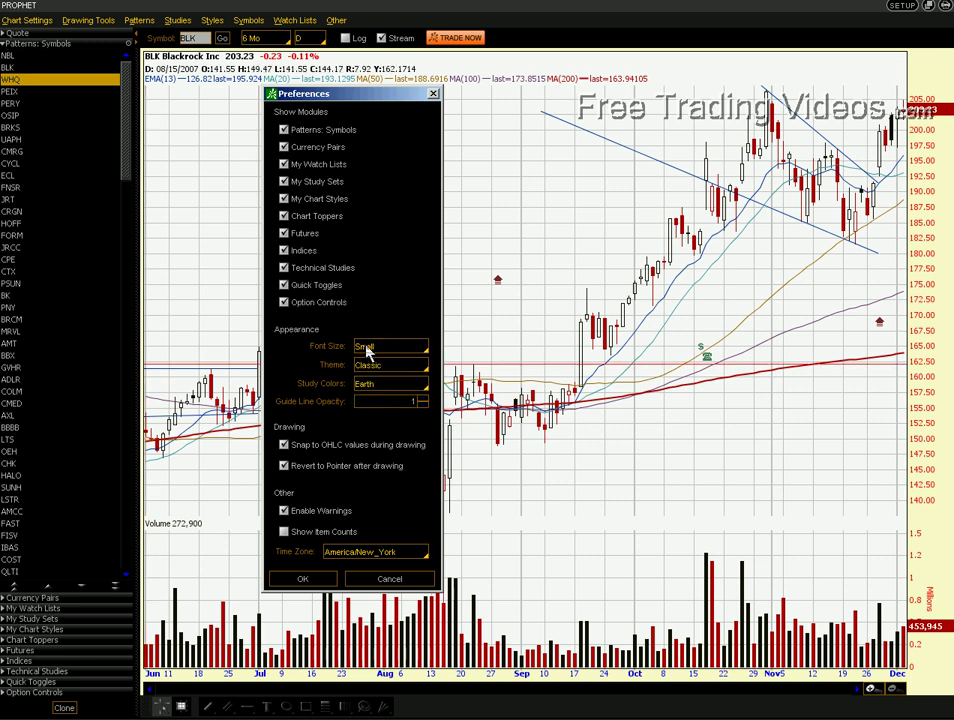
pyautogui.click(400, 390)
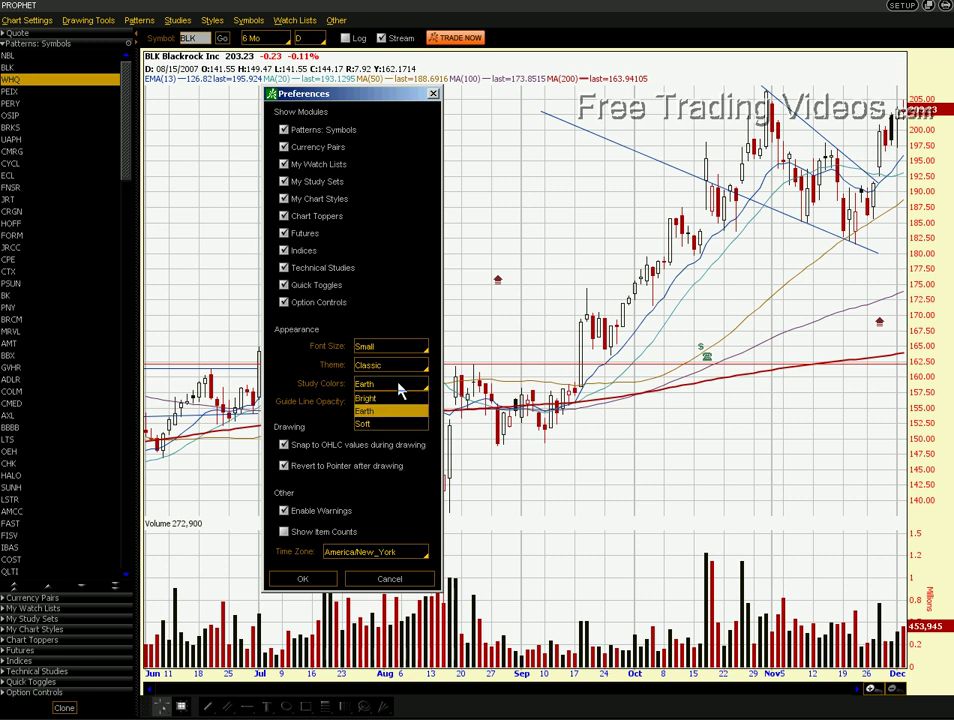
pyautogui.click(398, 390)
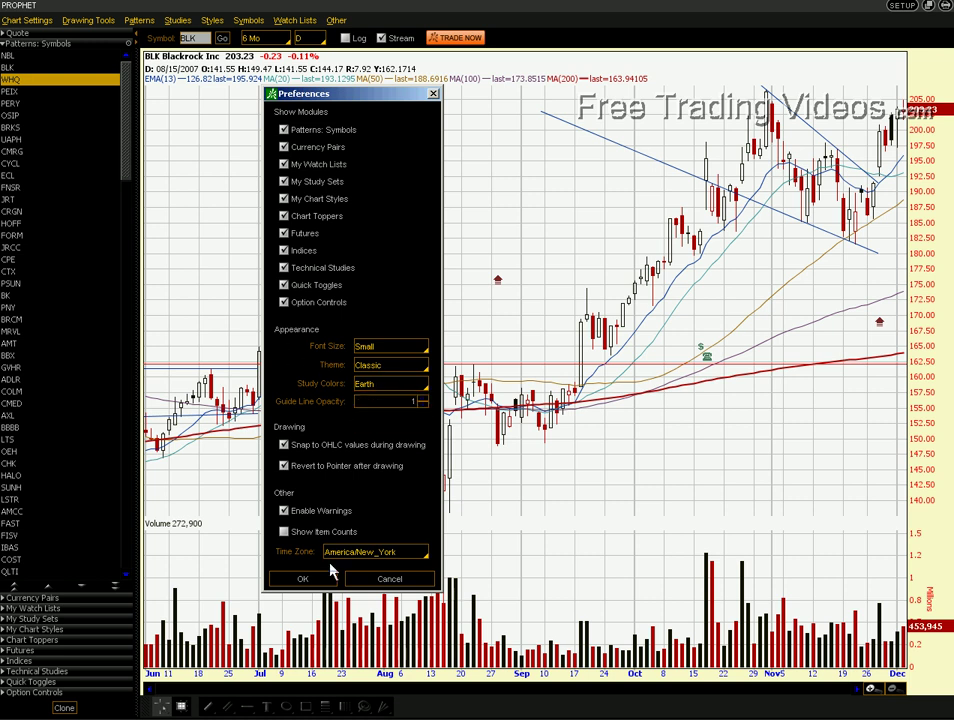
pyautogui.click(305, 579)
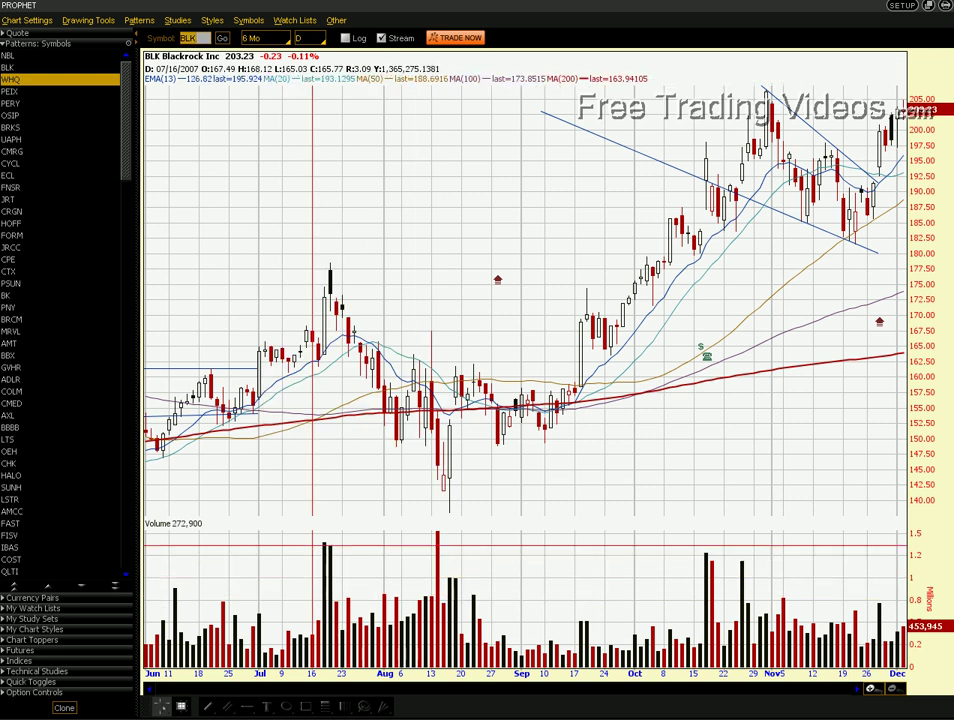
pyautogui.click(22, 20)
pyautogui.moveTo(34, 40)
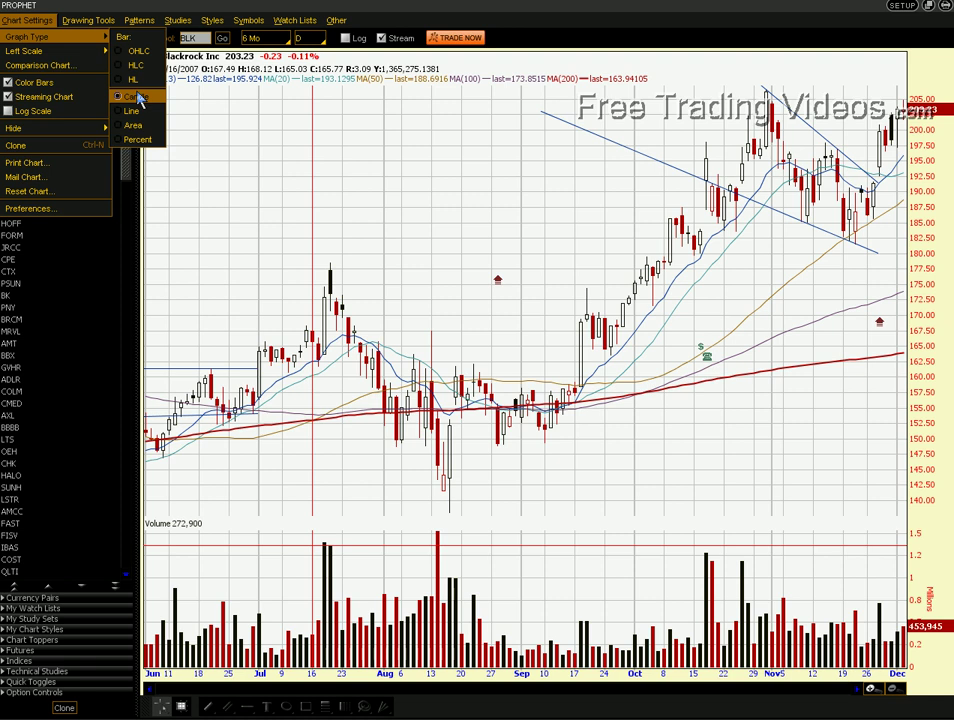
pyautogui.click(266, 163)
pyautogui.rightClick(267, 162)
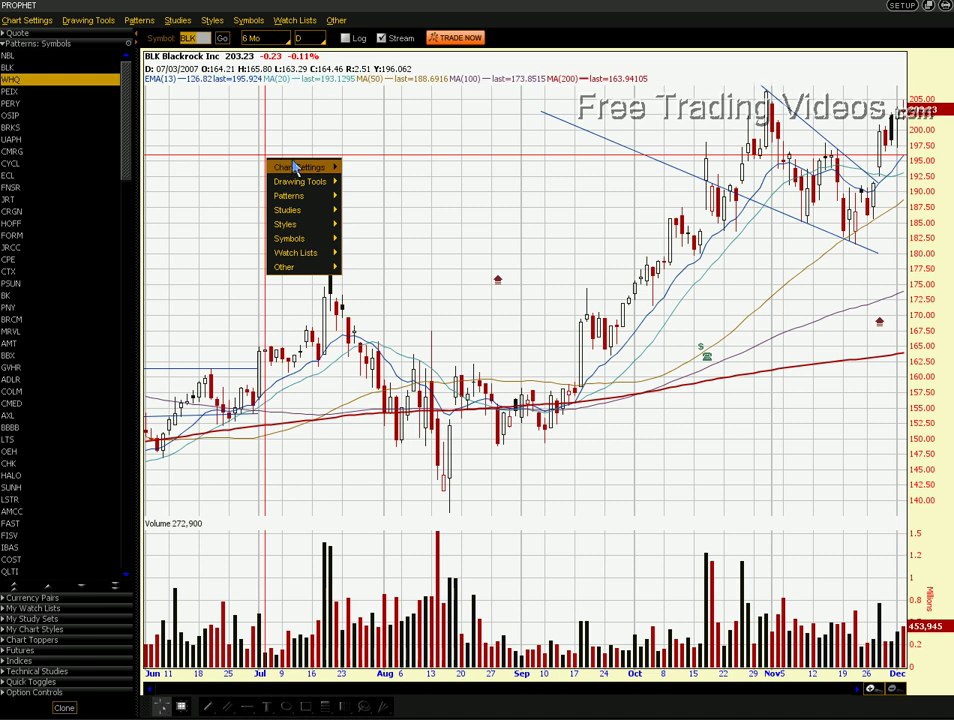
pyautogui.moveTo(308, 166)
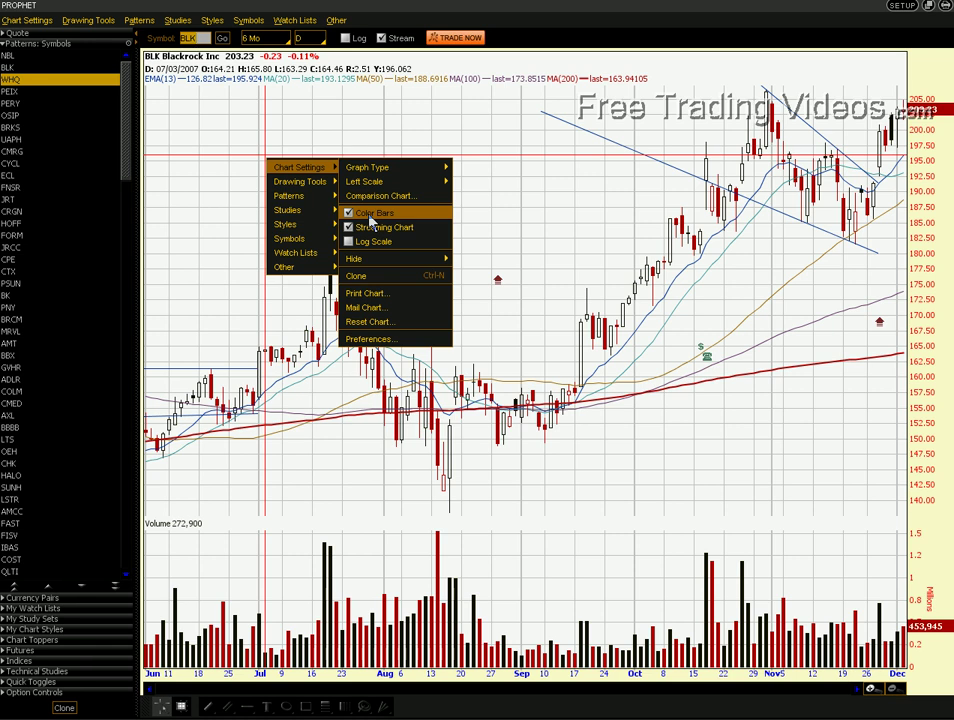
pyautogui.click(397, 341)
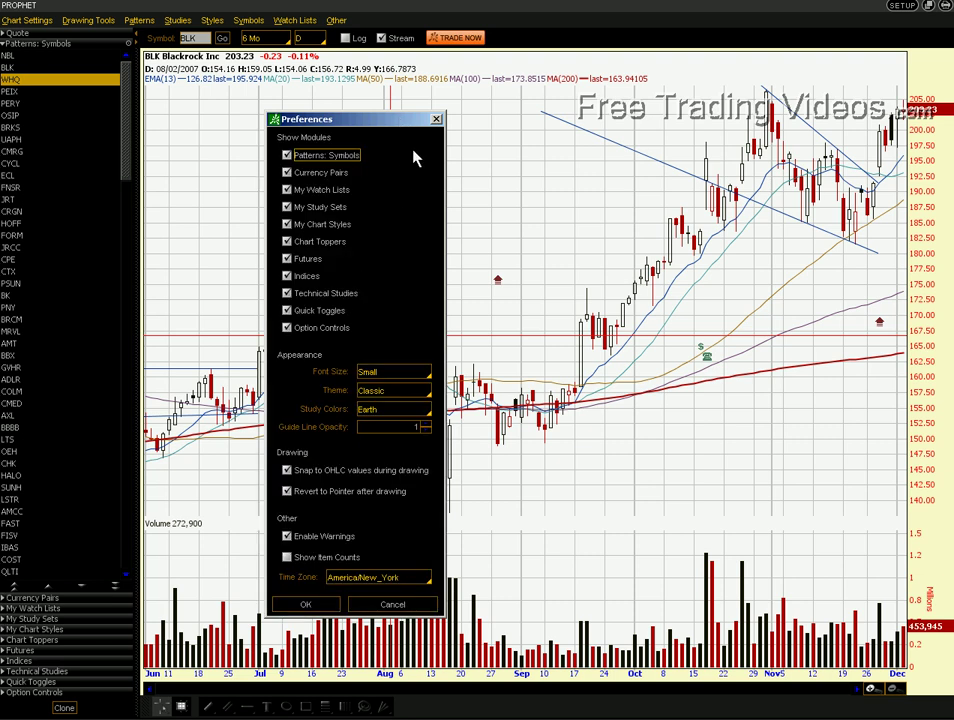
pyautogui.click(436, 120)
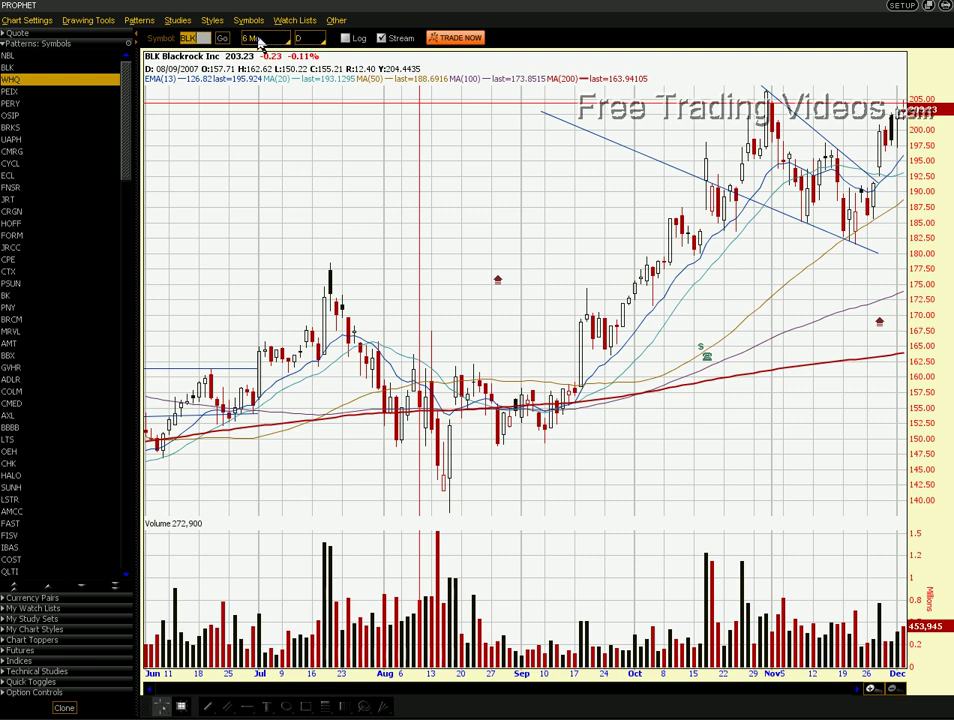
pyautogui.rightClick(275, 137)
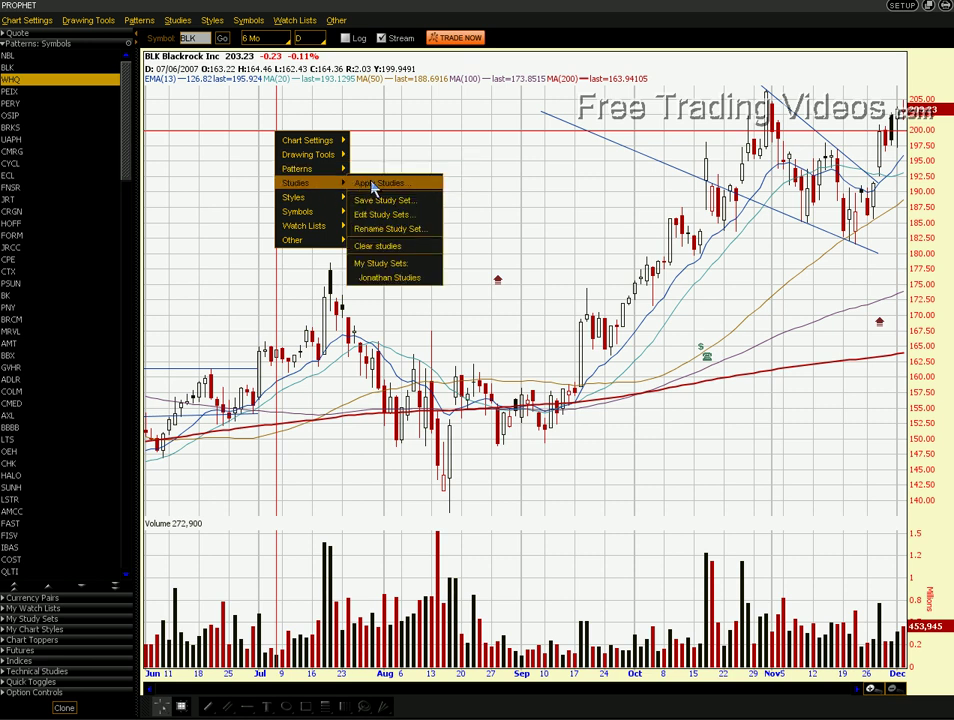
pyautogui.click(390, 188)
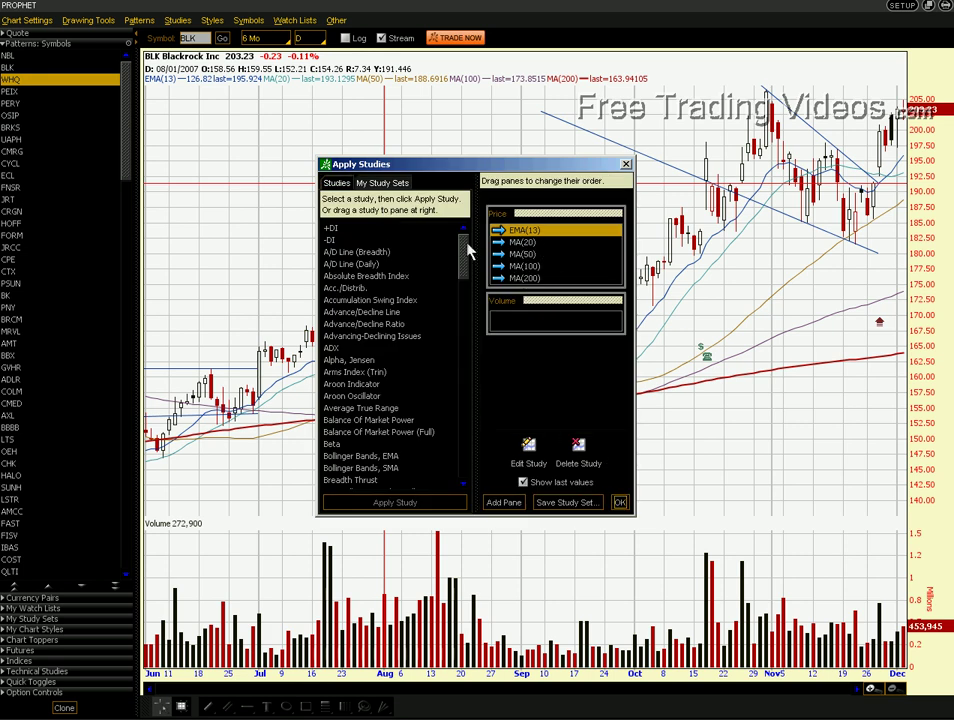
pyautogui.moveTo(466, 249)
pyautogui.mouseDown()
pyautogui.moveTo(464, 319)
pyautogui.moveTo(462, 237)
pyautogui.mouseUp()
pyautogui.scroll(-4, 467, 321)
pyautogui.scroll(-13, 467, 321)
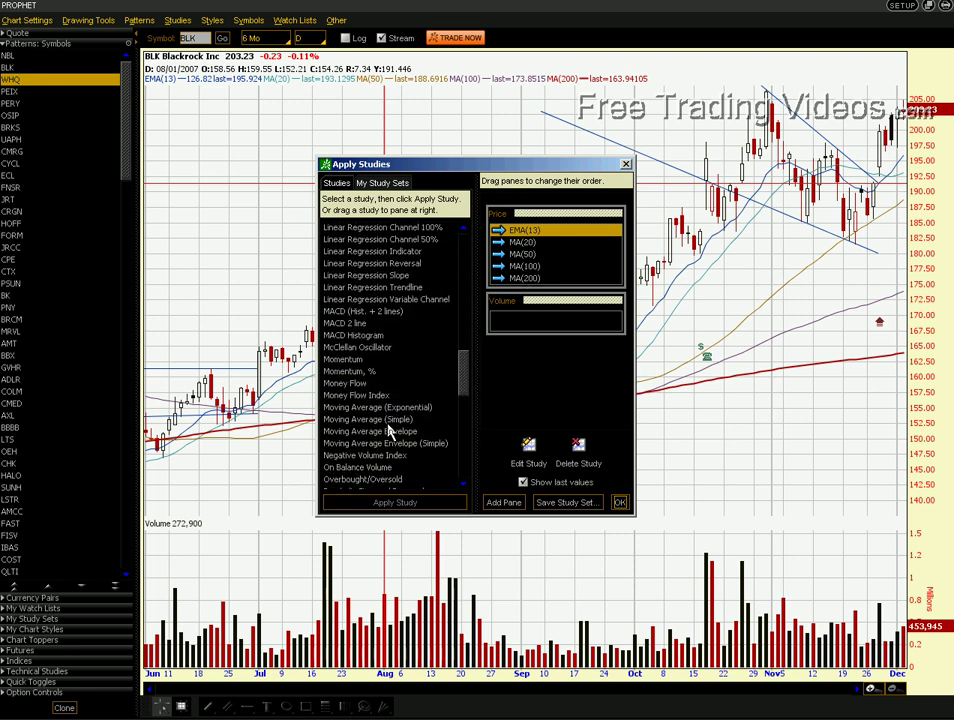
pyautogui.moveTo(372, 420); pyautogui.dragTo(530, 287)
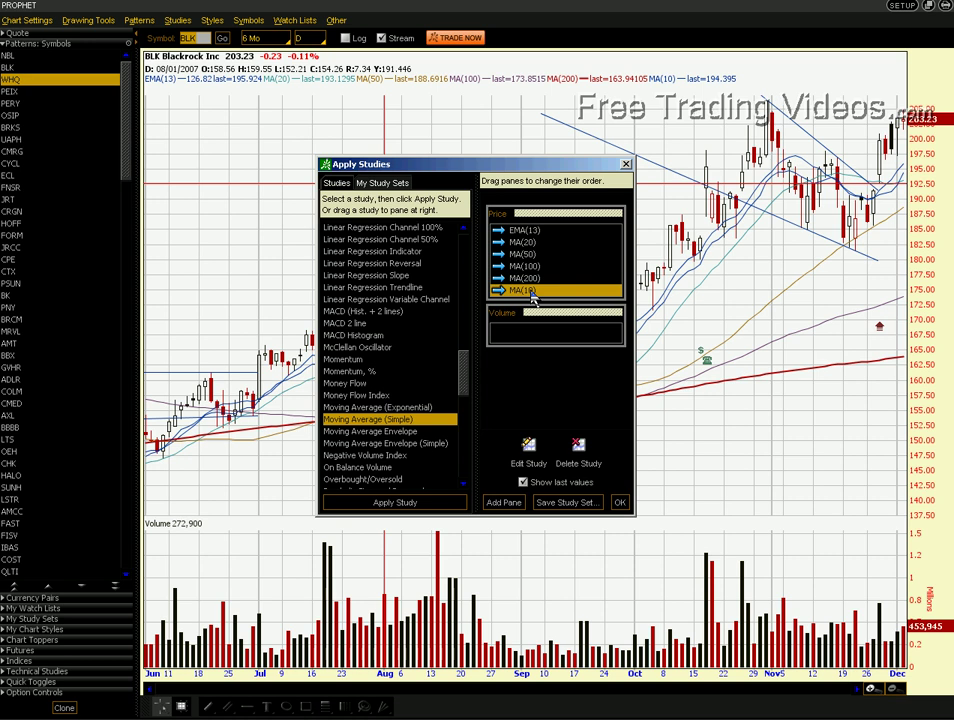
pyautogui.doubleClick(532, 293)
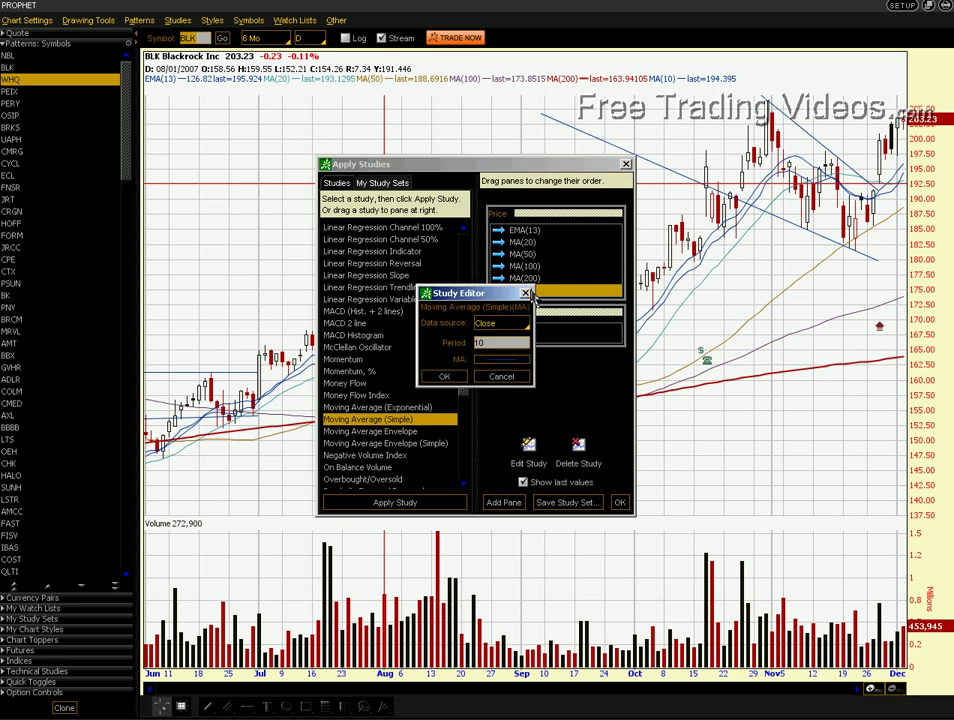
pyautogui.click(504, 378)
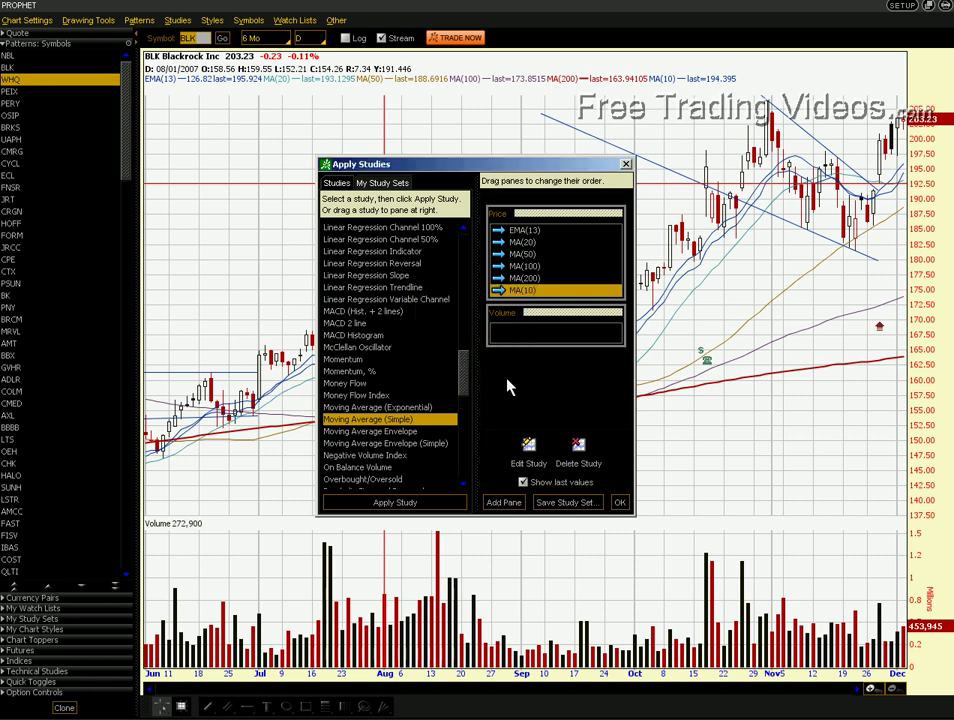
pyautogui.rightClick(526, 291)
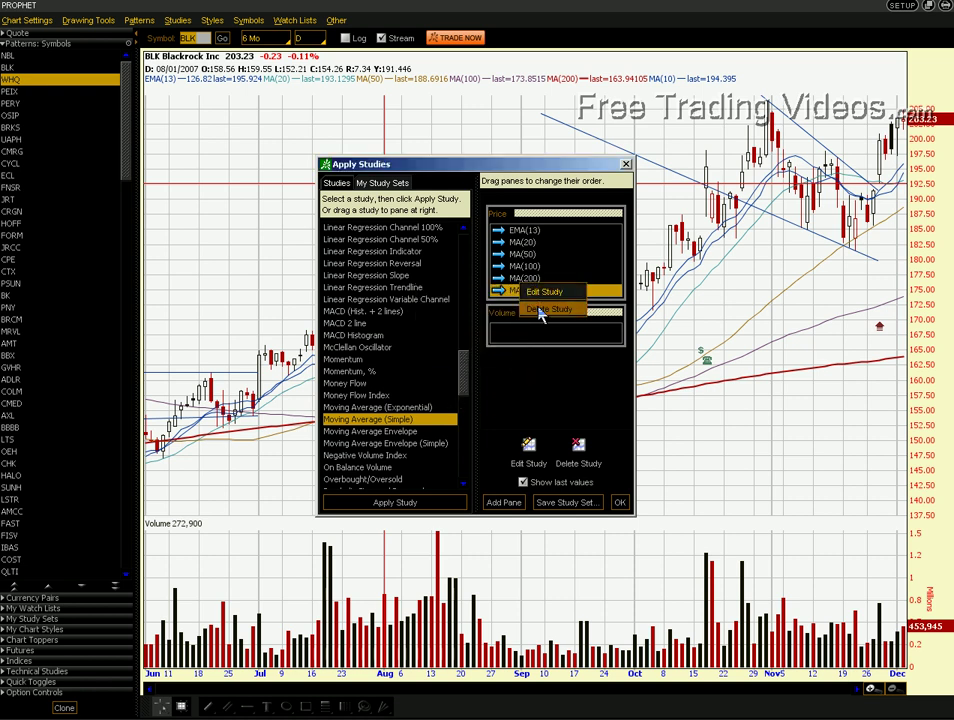
pyautogui.click(540, 309)
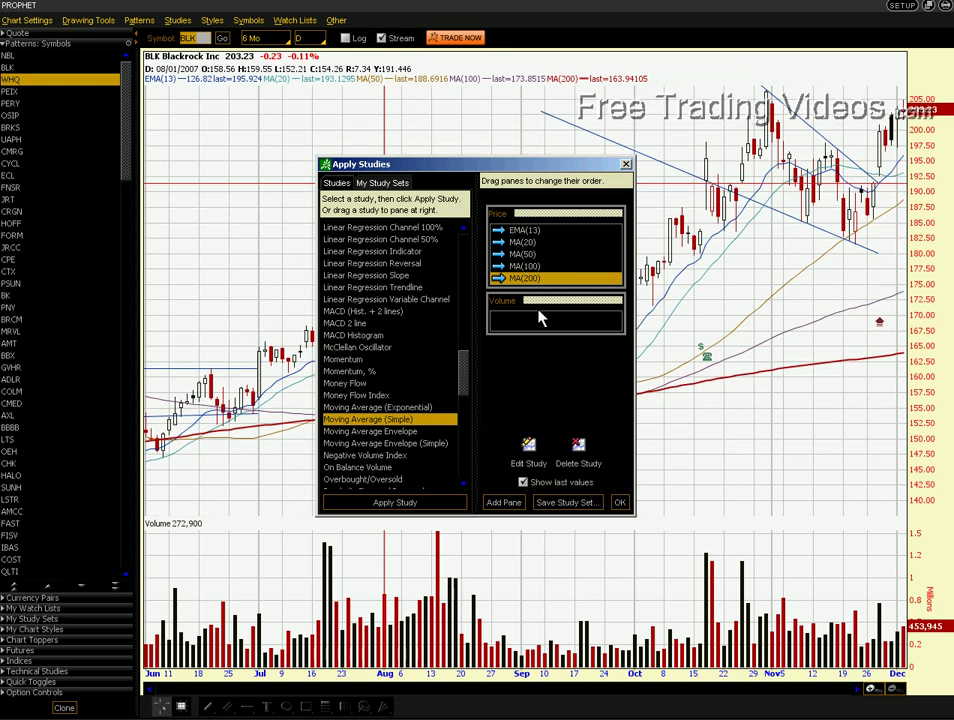
pyautogui.click(619, 503)
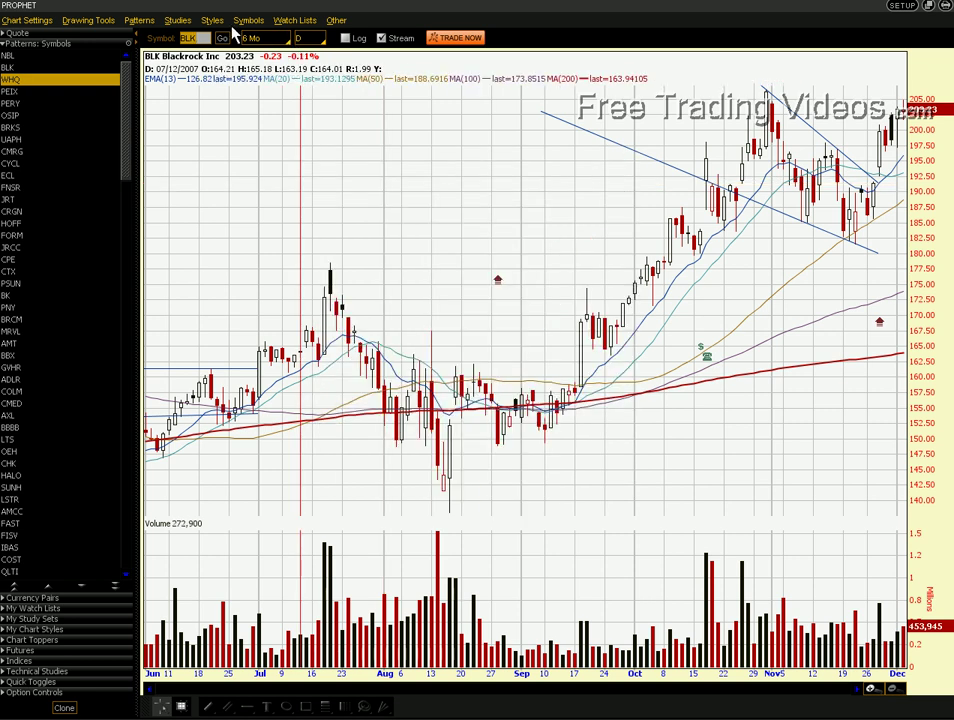
# Apply the saved study set from My Study Sets to the BLK daily chart, adding EMA(13) and MA(20/50/100/200) overlays.
pyautogui.click(185, 25)
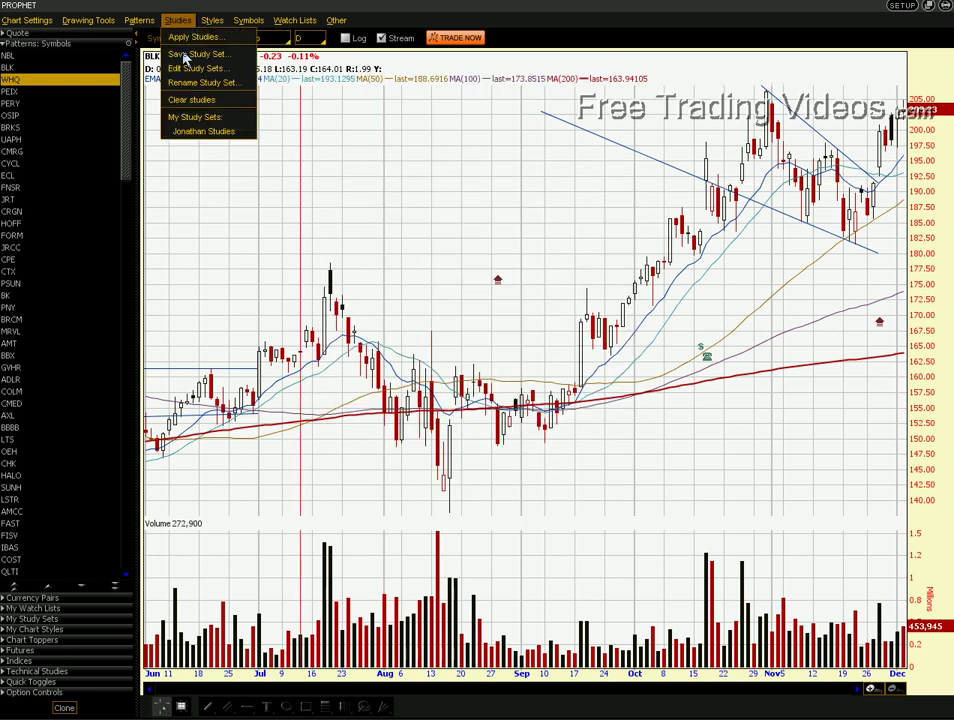
pyautogui.click(198, 139)
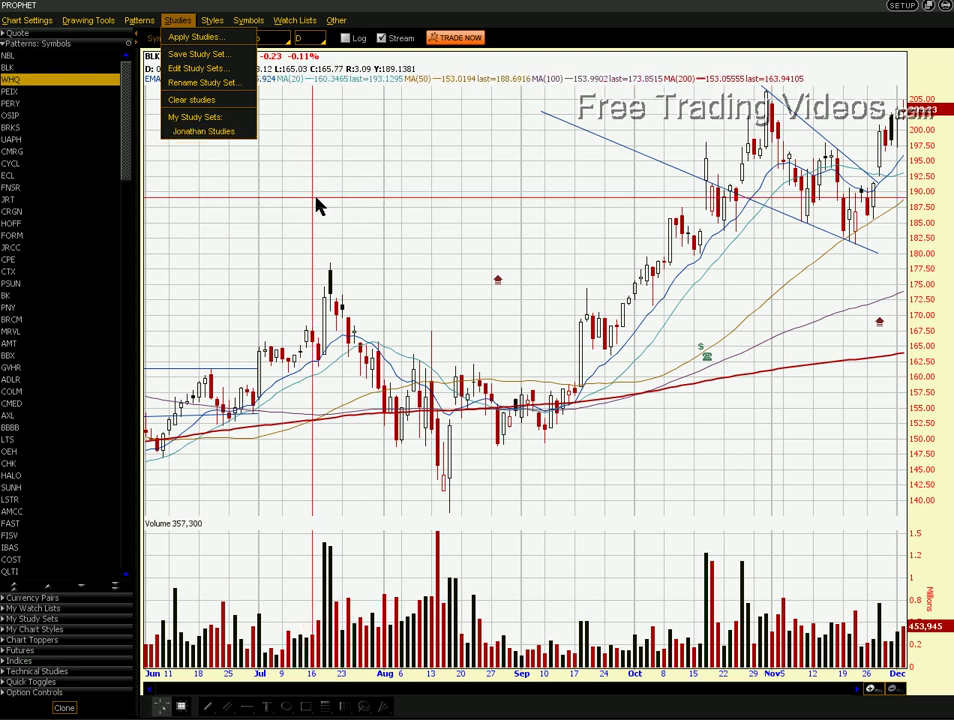